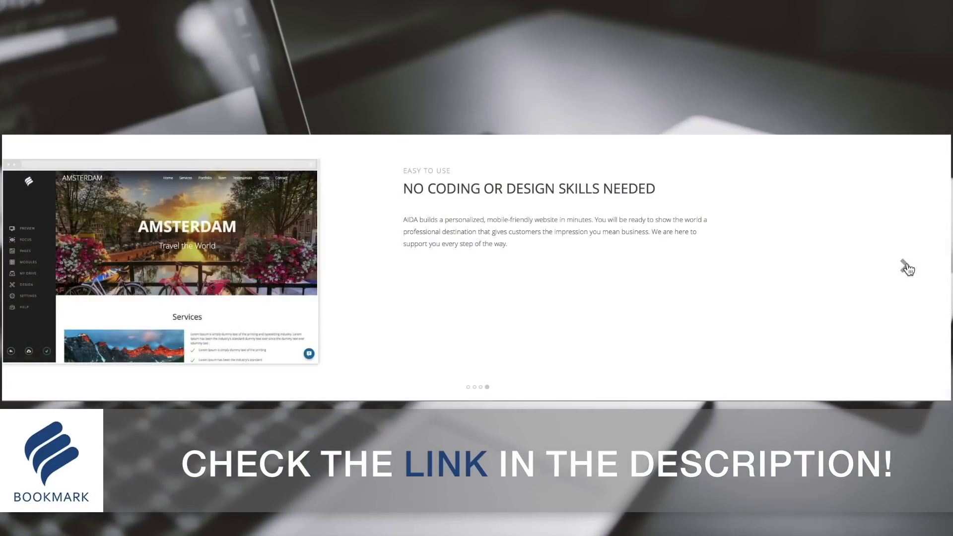
Advance the Bookmark promo carousel three slides to the website-ready feature slide.
click(904, 267)
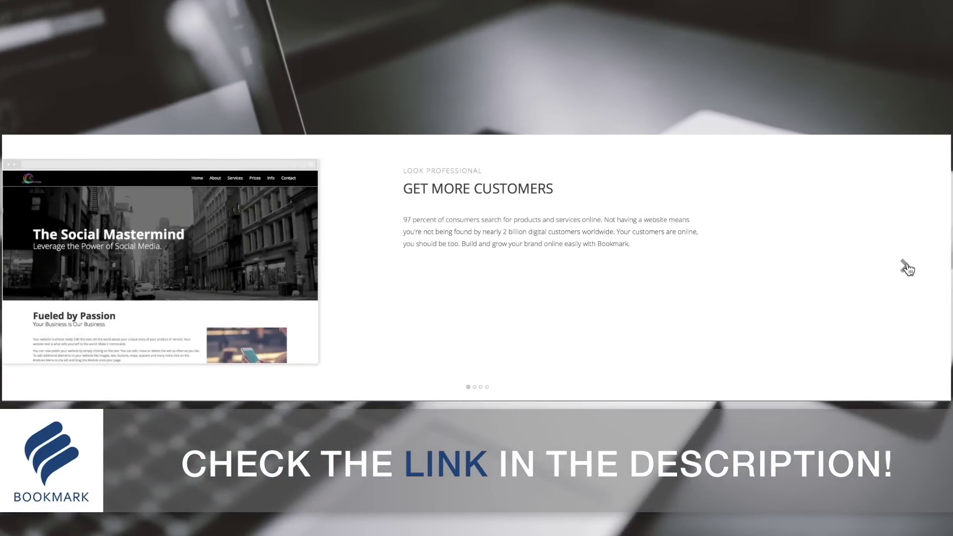
click(904, 267)
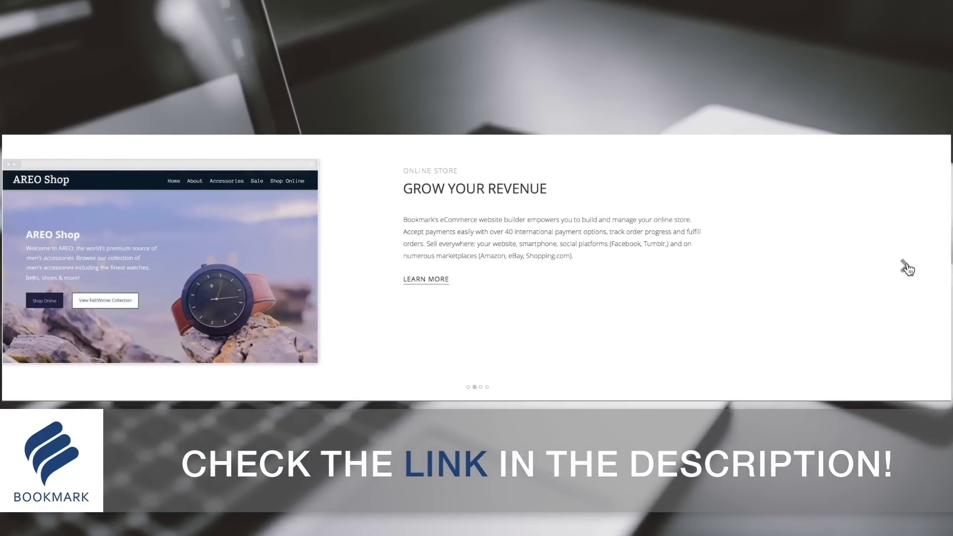
click(903, 266)
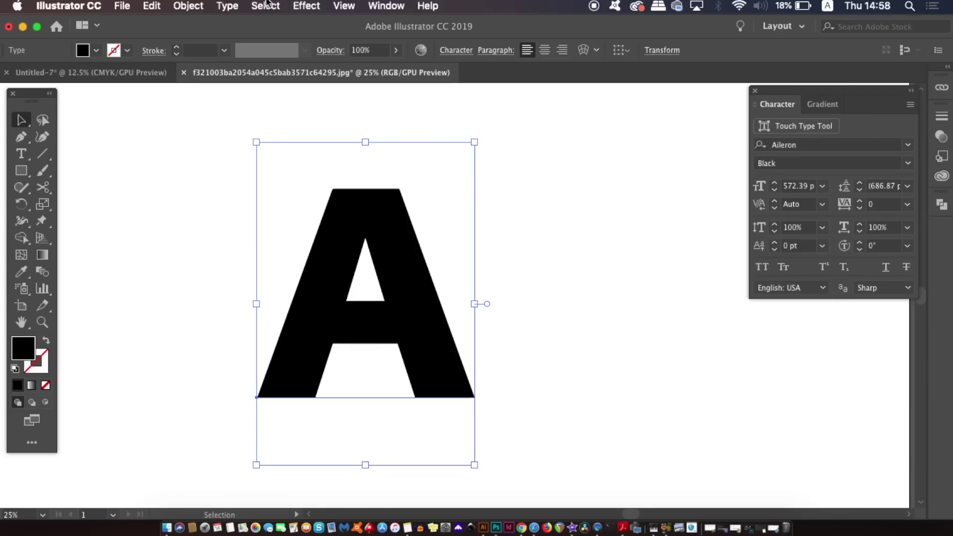
Convert the Aileron Black letter A to outlines with Type > Create Outlines.
click(237, 5)
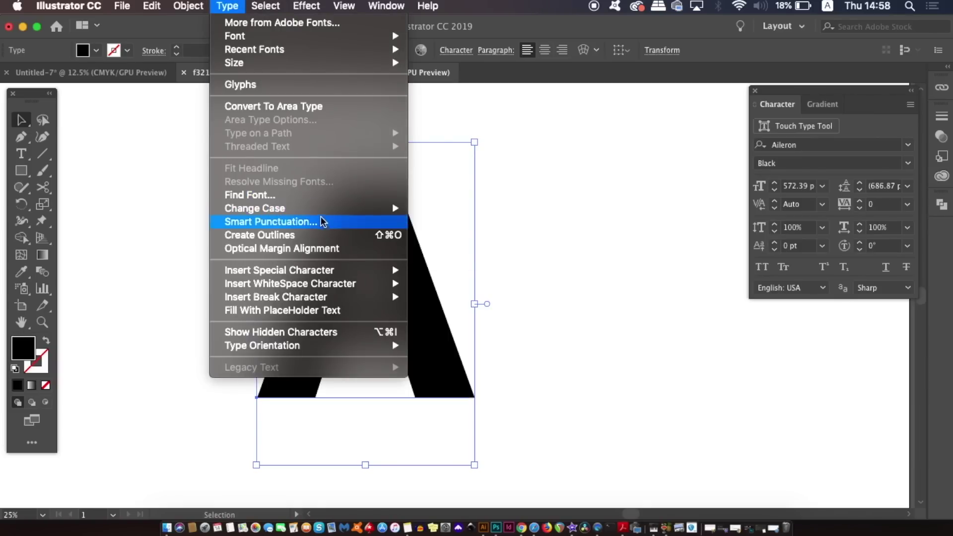
click(317, 235)
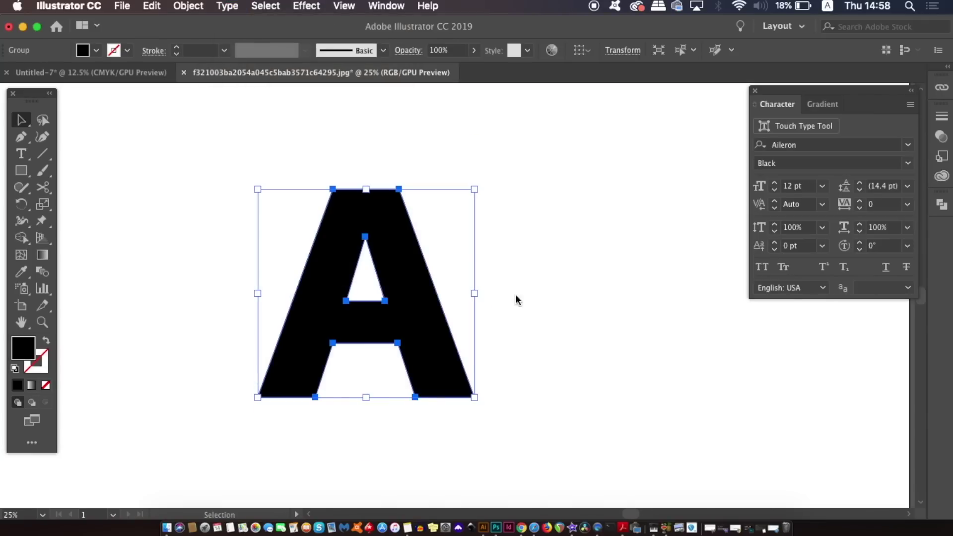
click(534, 305)
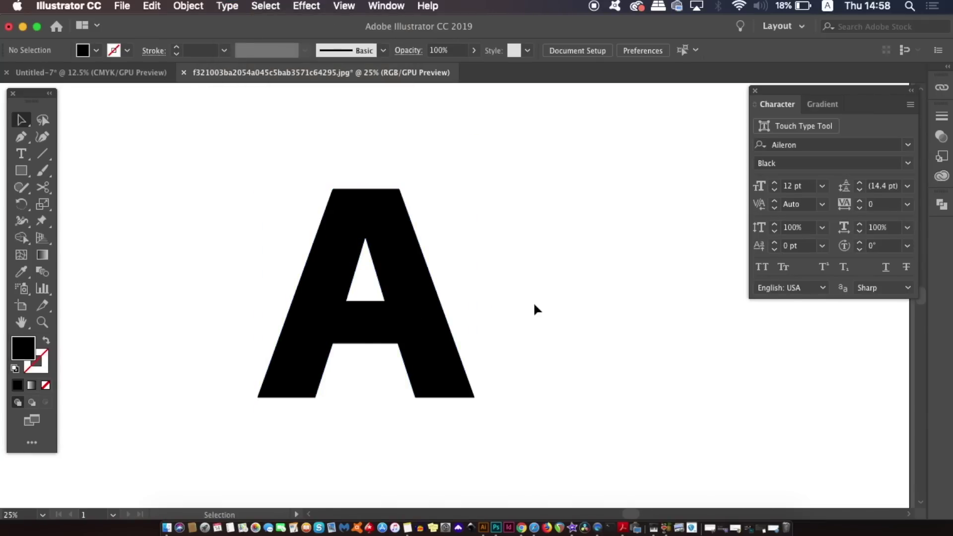
Delete the A's triangular inner counter using the Direct Selection tool.
key(a)
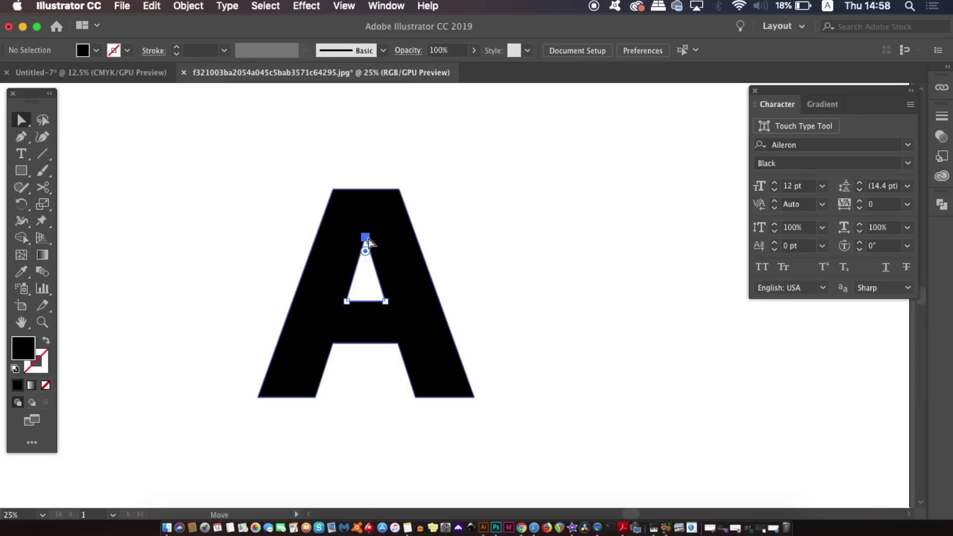
click(368, 239)
key(Delete)
key(Delete)
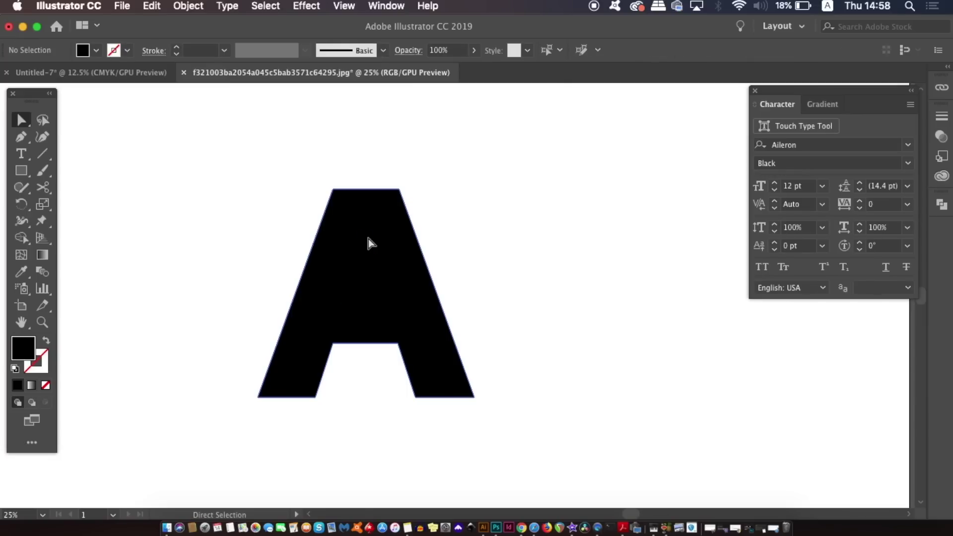
key(ctrl+a)
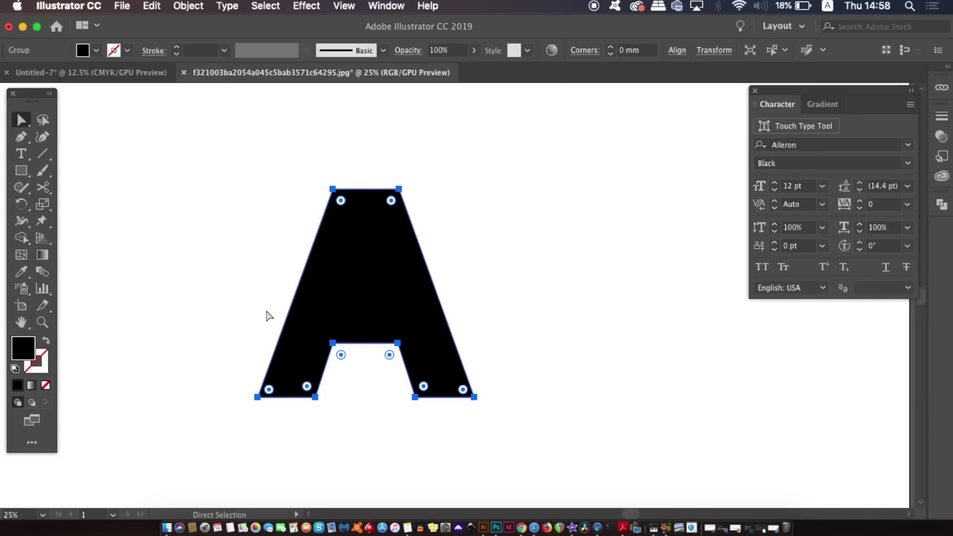
Alt-drag a copy of the A slightly down-right, then marquee-select both overlapping copies.
key(v)
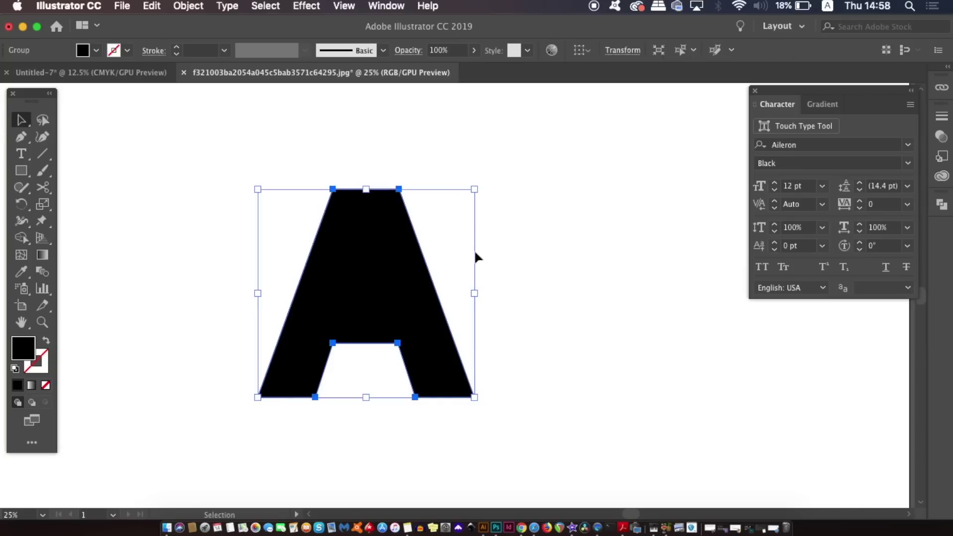
drag(403, 276, 761, 297)
drag(251, 250, 727, 335)
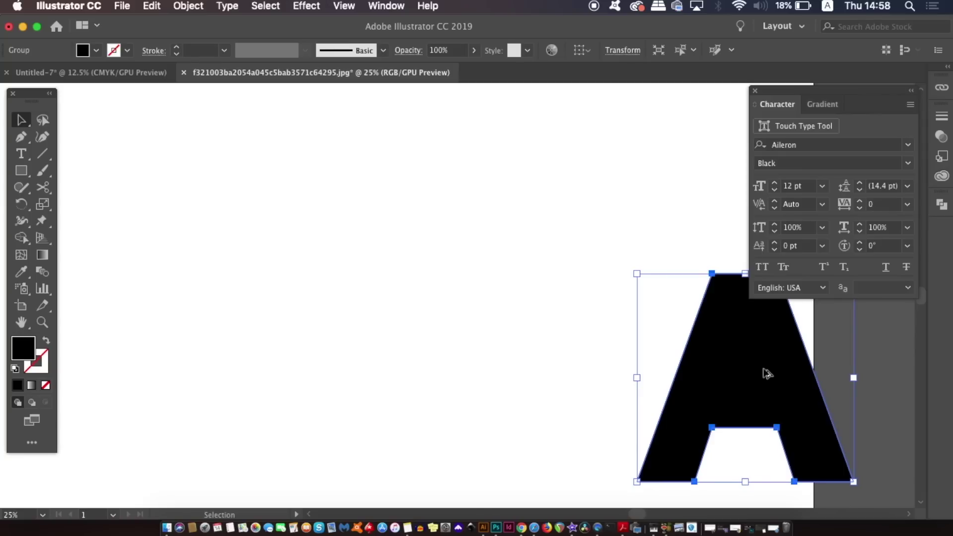
drag(763, 372, 445, 308)
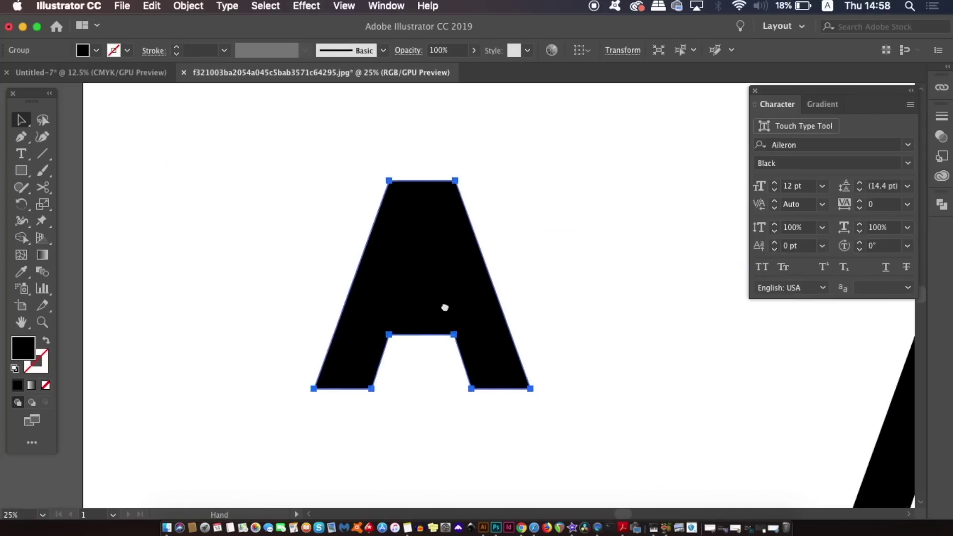
key(super+equal)
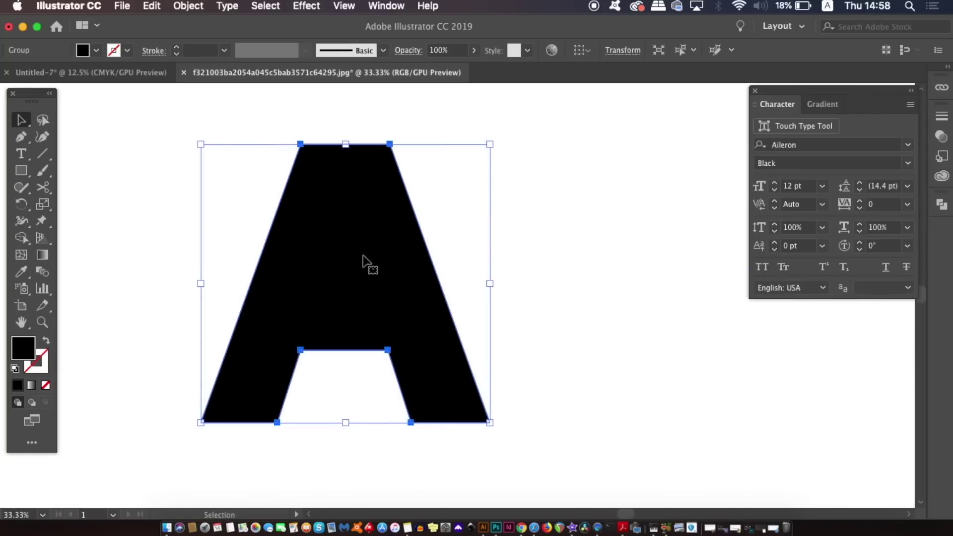
drag(358, 245, 369, 261)
drag(638, 206, 219, 282)
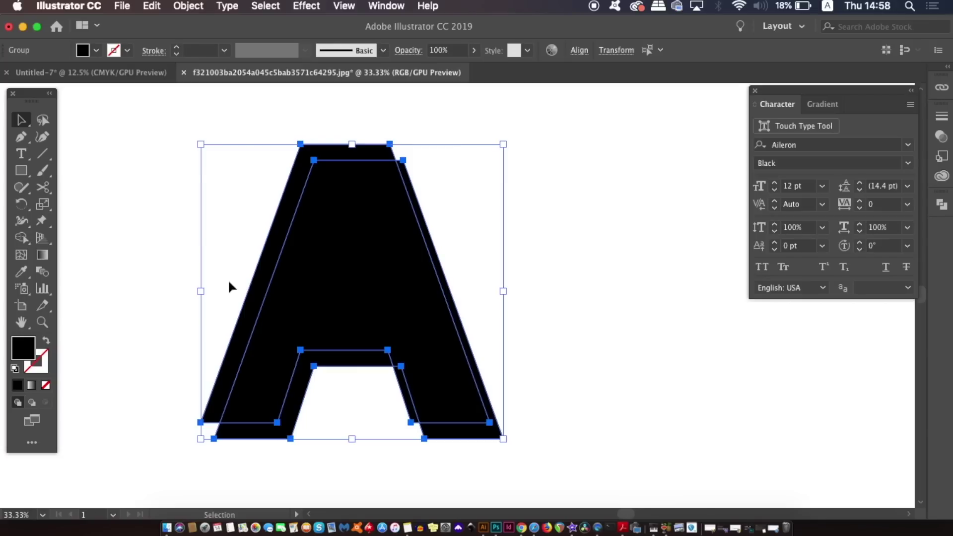
Switch to Outline view and select both A shapes.
key(super+y)
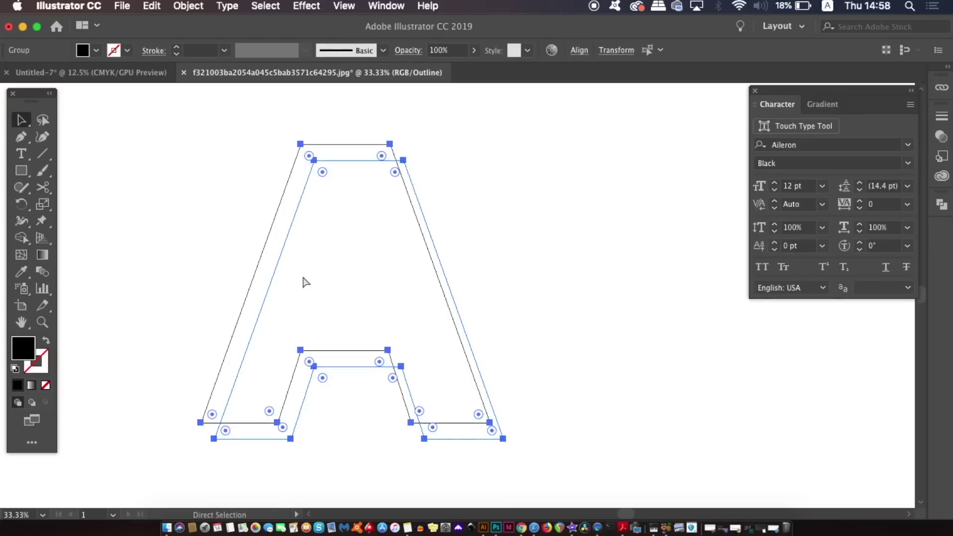
click(580, 197)
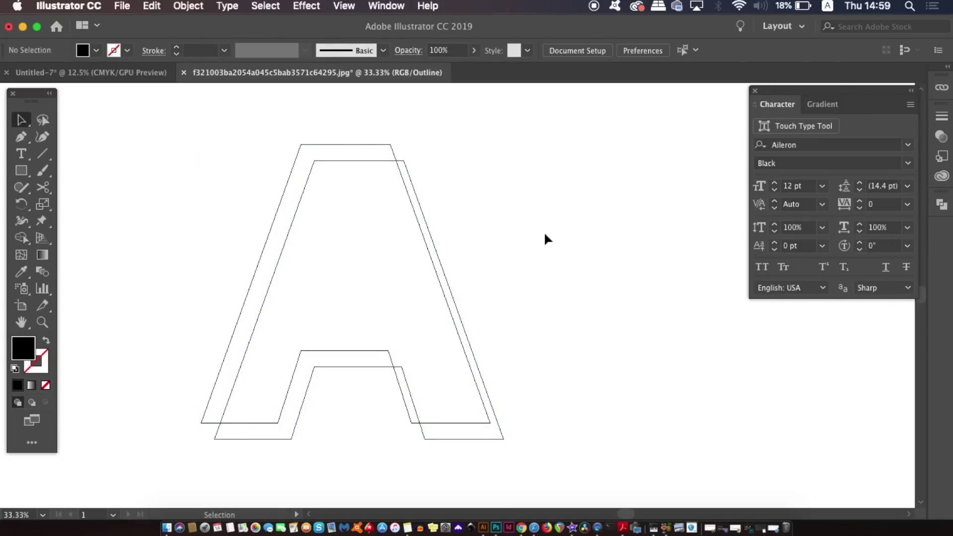
drag(551, 226, 392, 303)
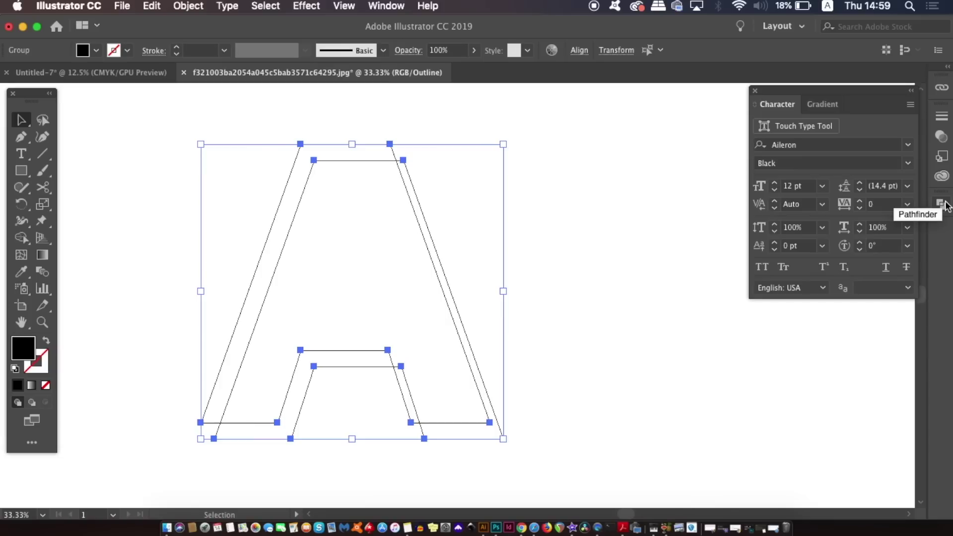
Apply Pathfinder Minus Front, leaving only the thin edge slivers.
click(386, 5)
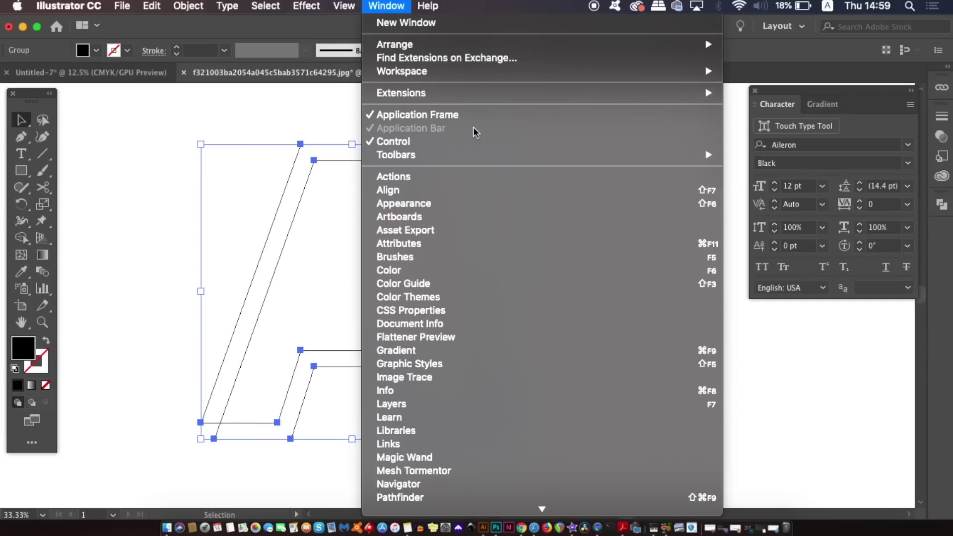
scroll(471, 132, down, 3)
scroll(506, 359, down, 2)
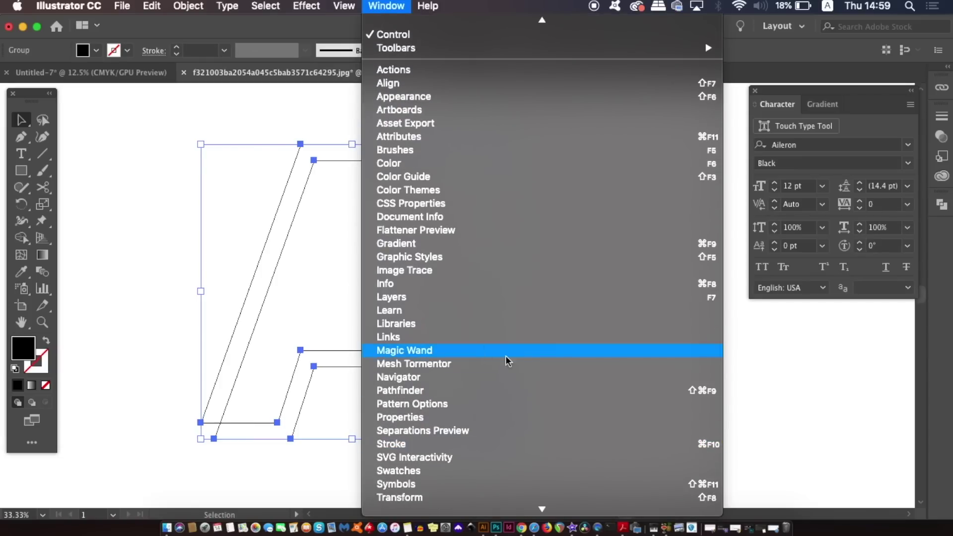
click(514, 388)
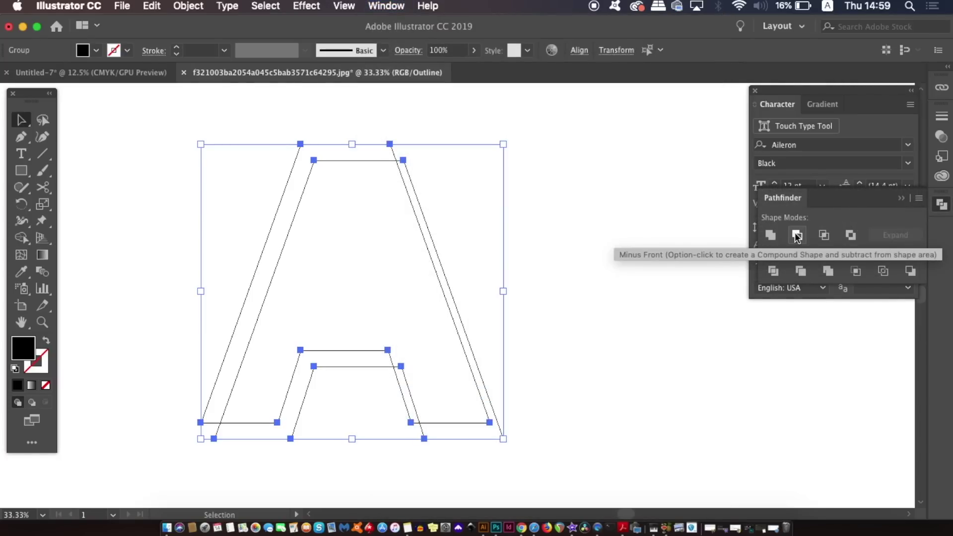
click(796, 237)
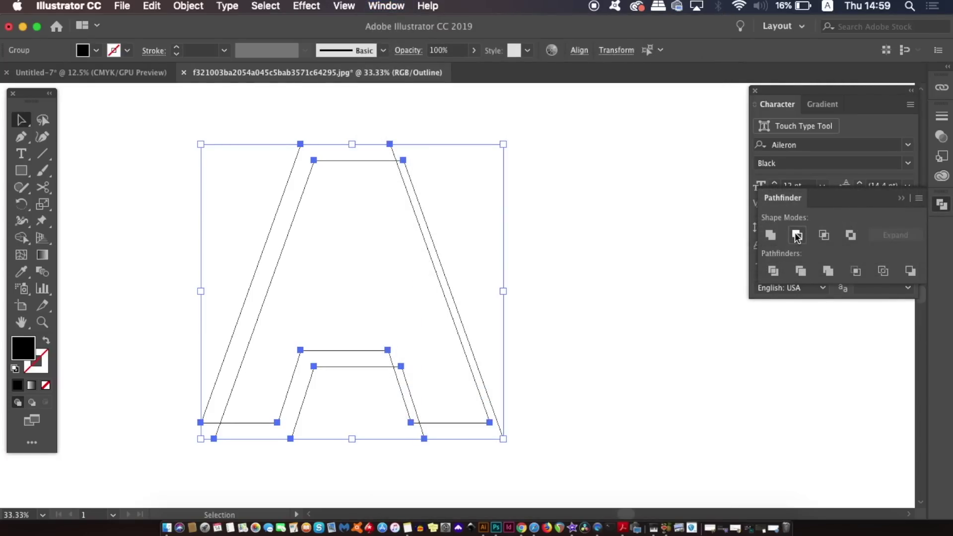
click(498, 284)
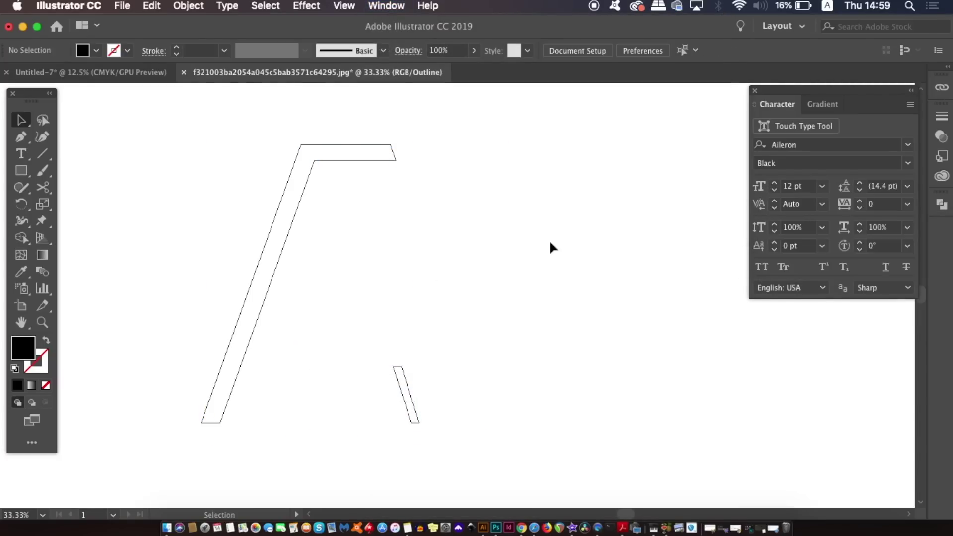
Ungroup the sliver paths and delete the stray small slanted piece.
click(368, 161)
click(188, 6)
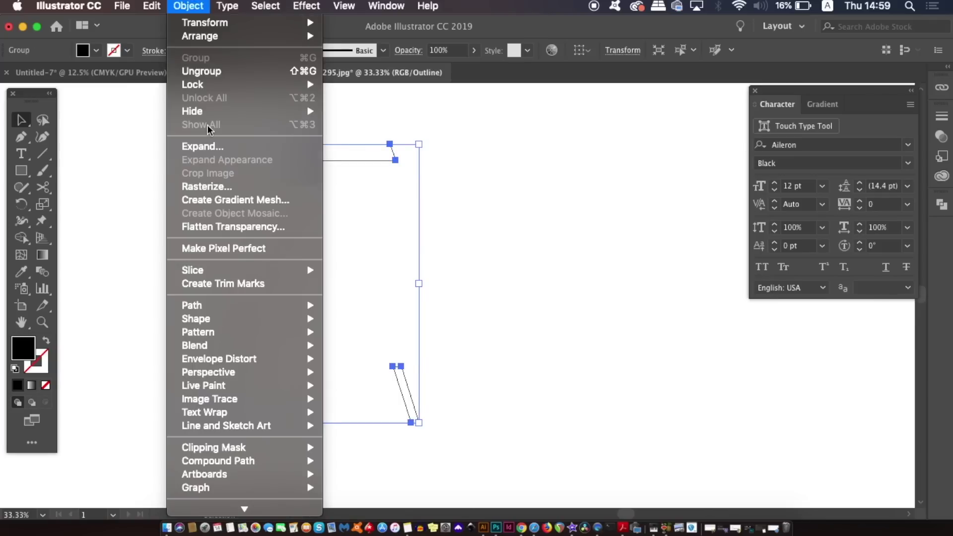
click(222, 72)
drag(520, 255, 370, 428)
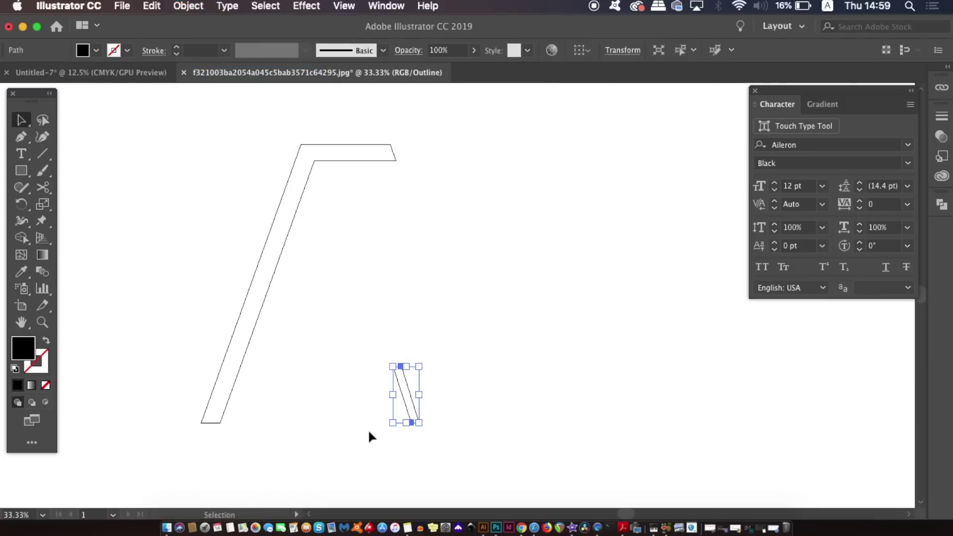
key(Delete)
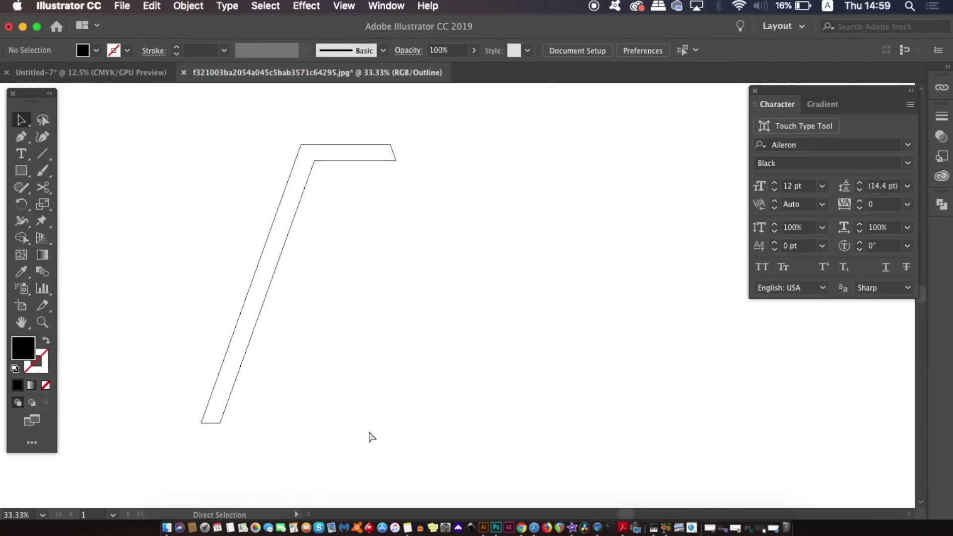
Return to Preview and Alt-drag a copy of the black strip down-right.
key(super+y)
click(285, 229)
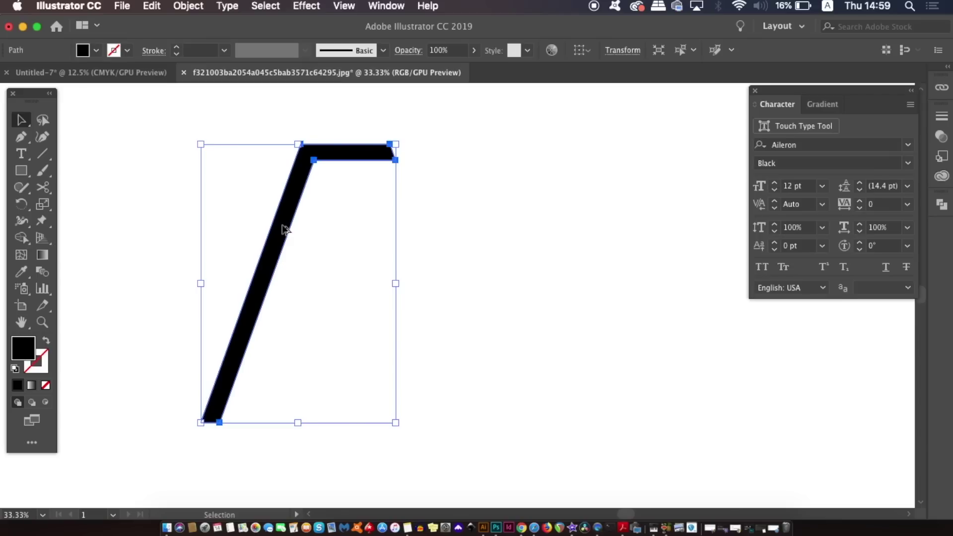
drag(284, 229, 419, 392)
Fill the upper strip with pale cream FFF8E9.
click(586, 385)
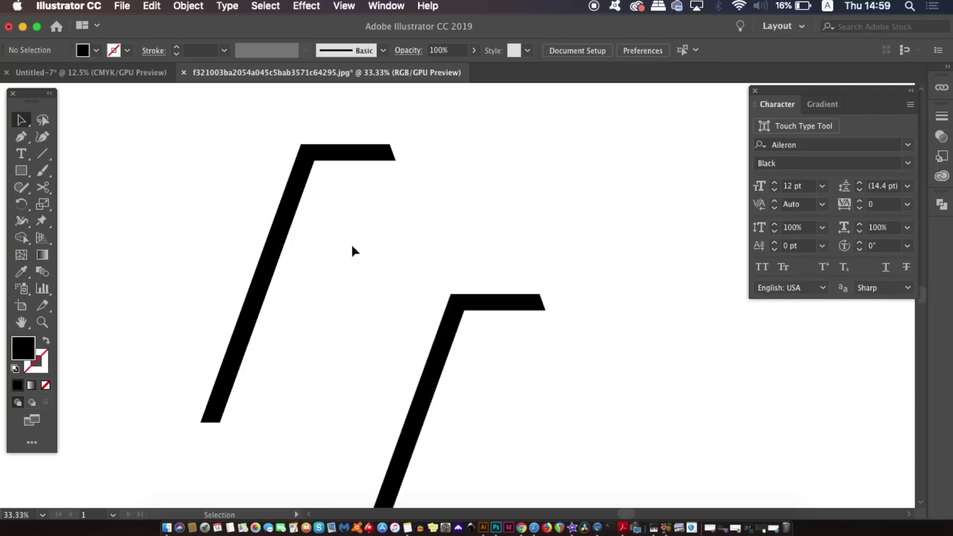
click(297, 203)
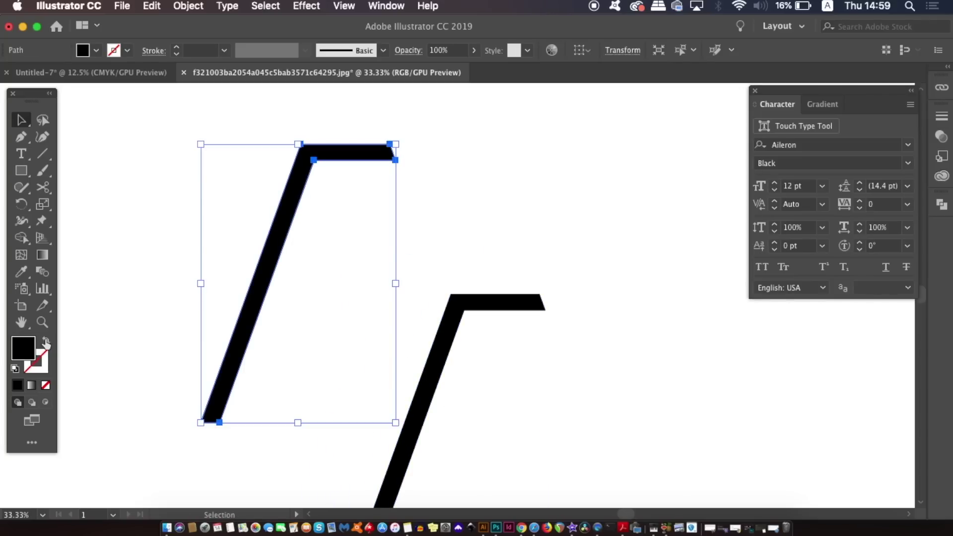
double_click(27, 346)
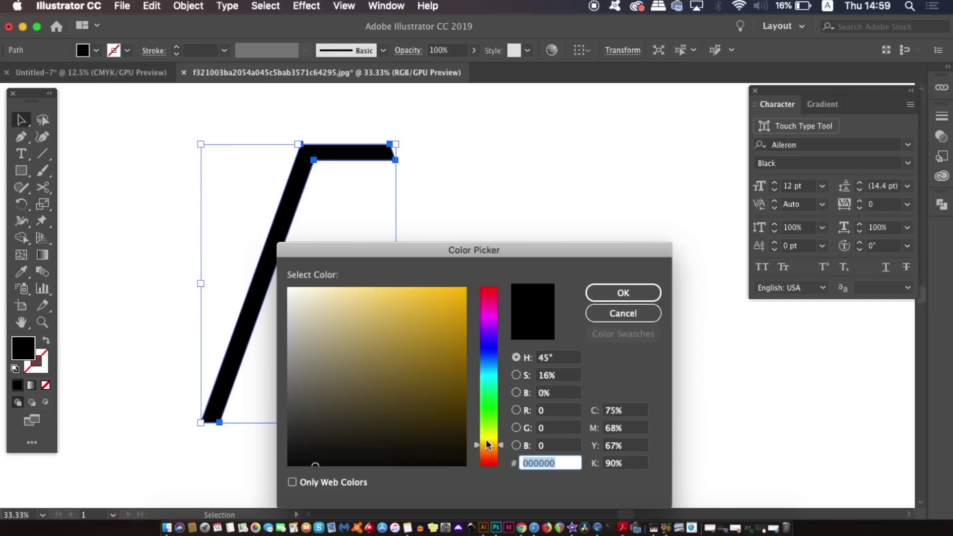
drag(322, 308, 311, 276)
click(603, 298)
click(404, 194)
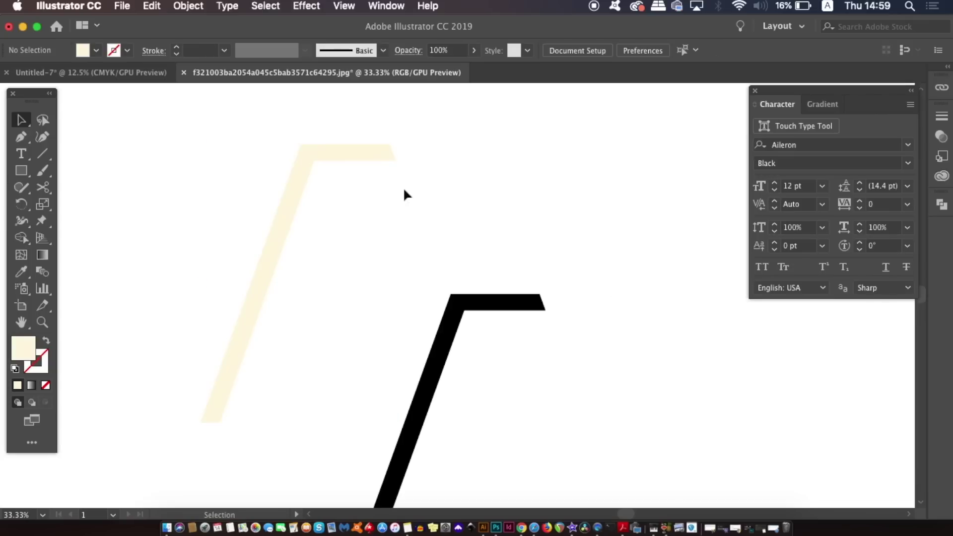
click(285, 234)
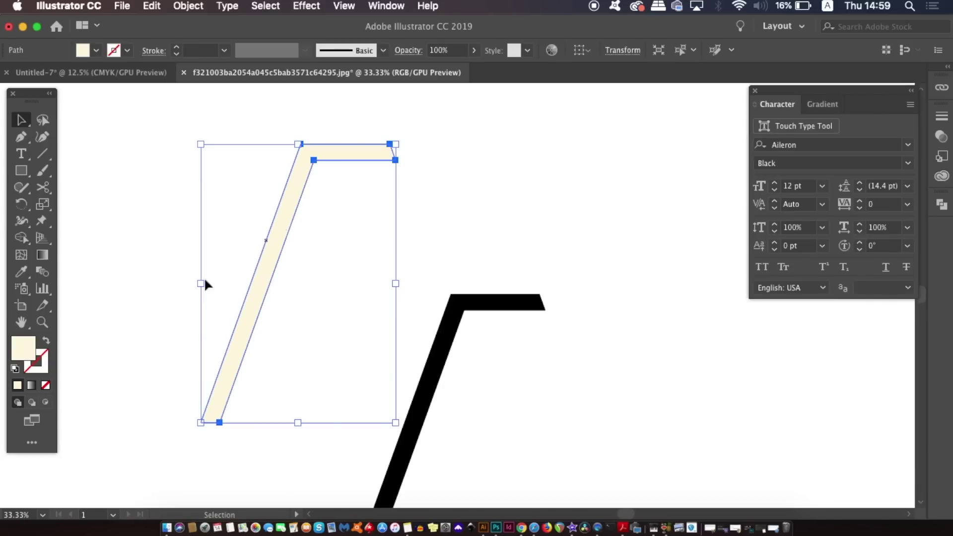
double_click(23, 348)
drag(309, 288, 304, 283)
click(623, 293)
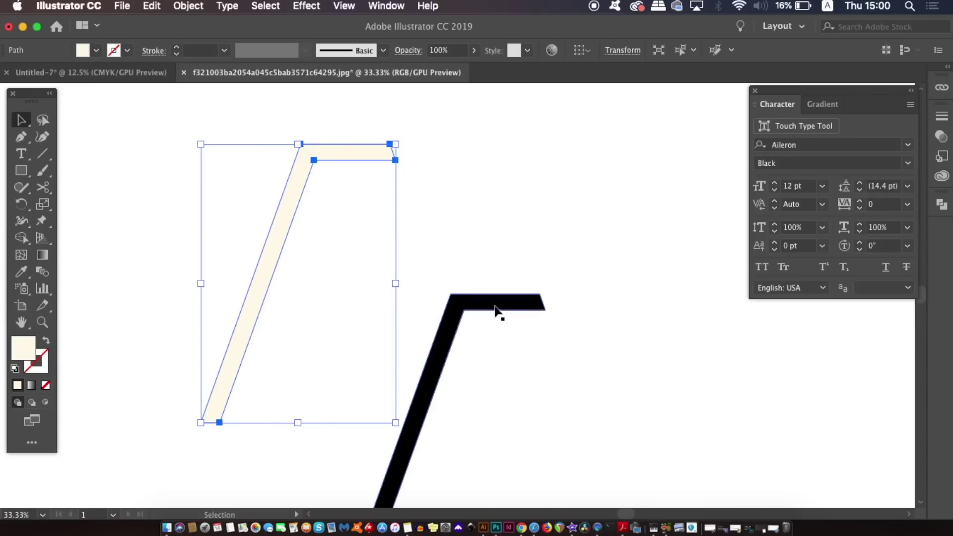
Fill the lower strip magenta-purple B000B5 and move it further down-right.
click(495, 308)
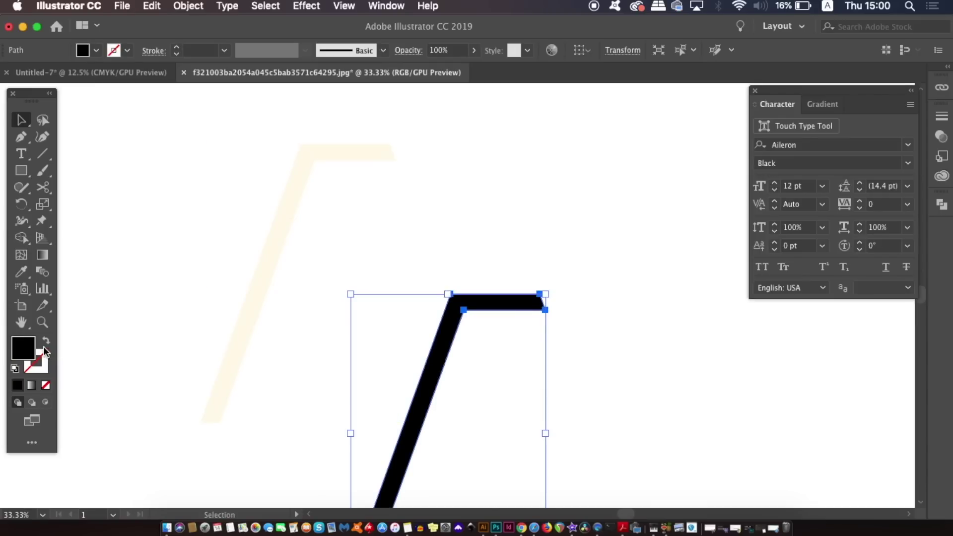
double_click(23, 350)
drag(498, 312, 484, 338)
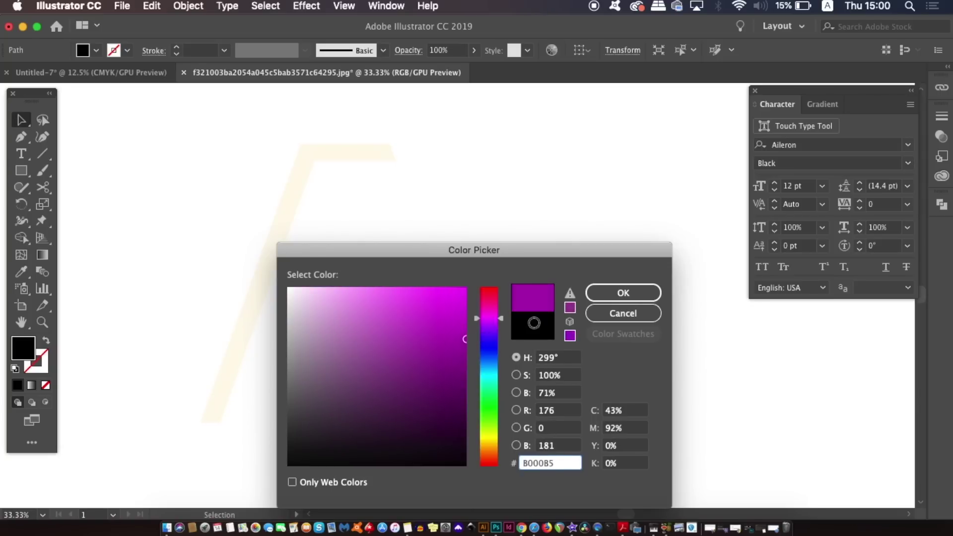
click(639, 296)
key(super+minus)
drag(477, 285, 515, 323)
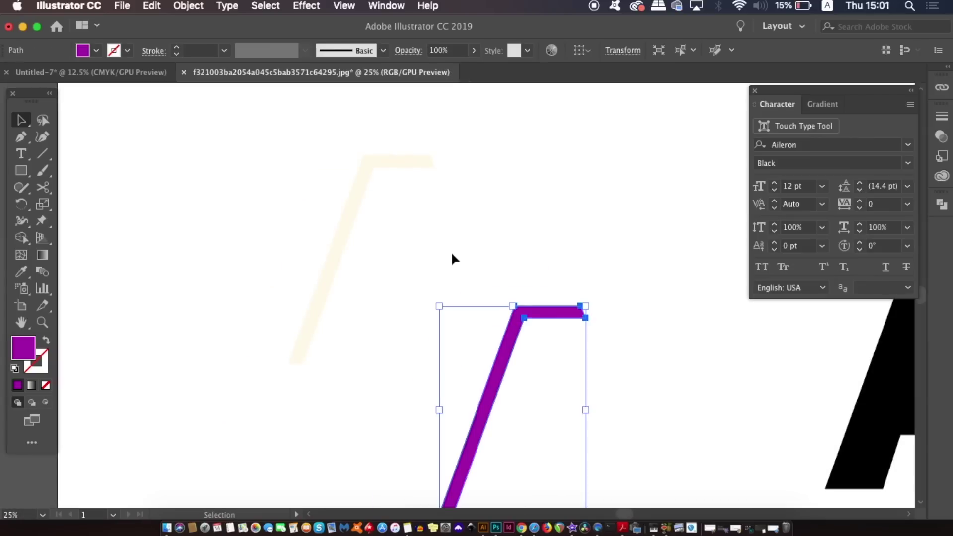
click(450, 257)
Bring the cream strip to front via Object > Arrange, then select both strips.
click(383, 167)
click(188, 5)
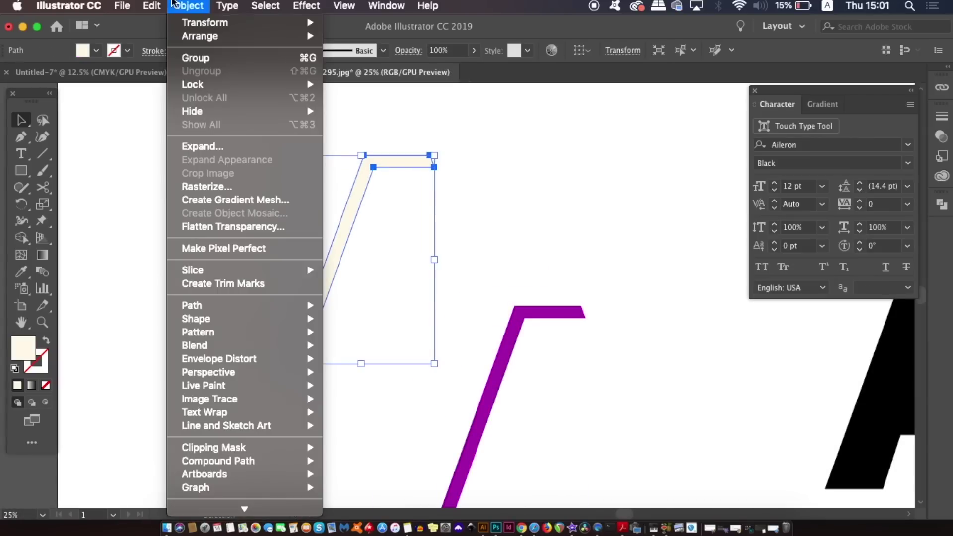
mouse_move(208, 39)
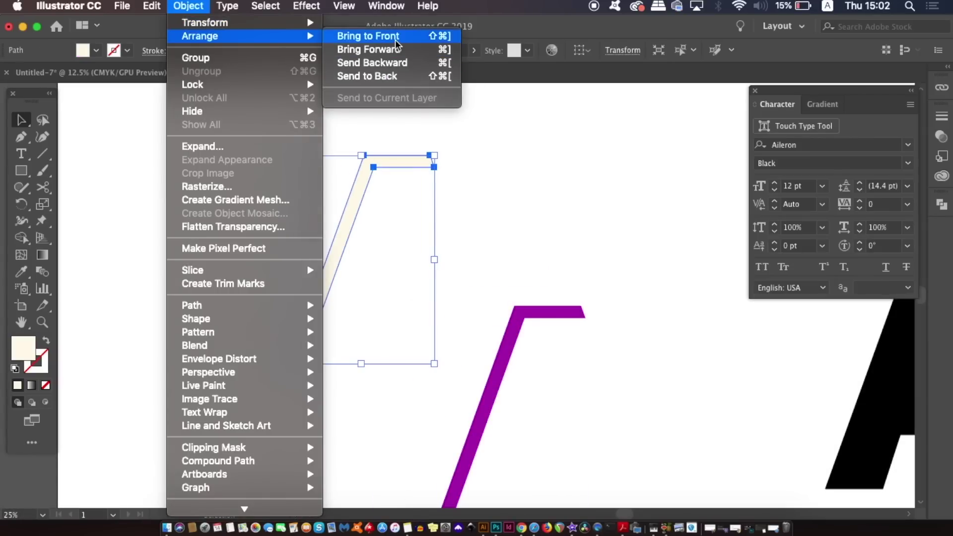
click(377, 35)
drag(365, 118, 606, 348)
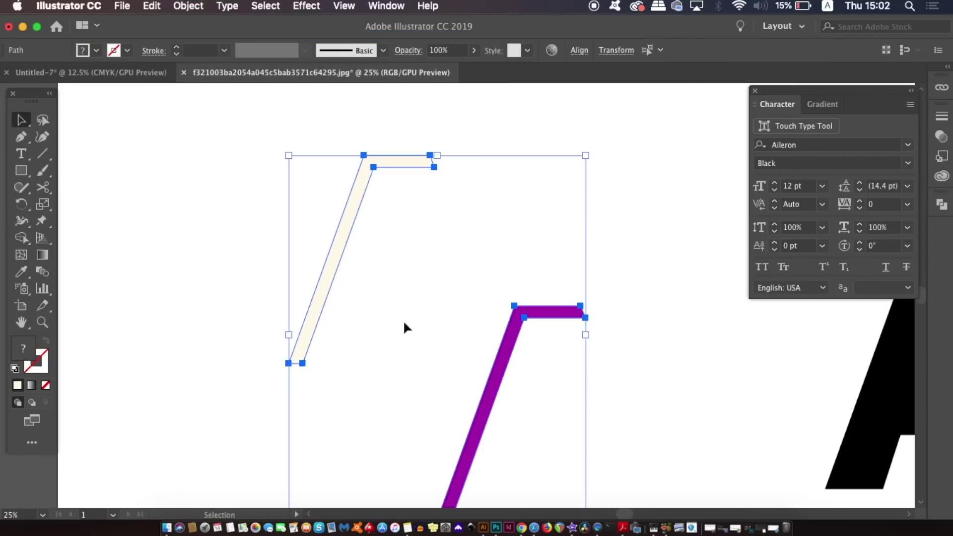
Blend the purple strip into the cream strip with the Blend Tool.
click(43, 273)
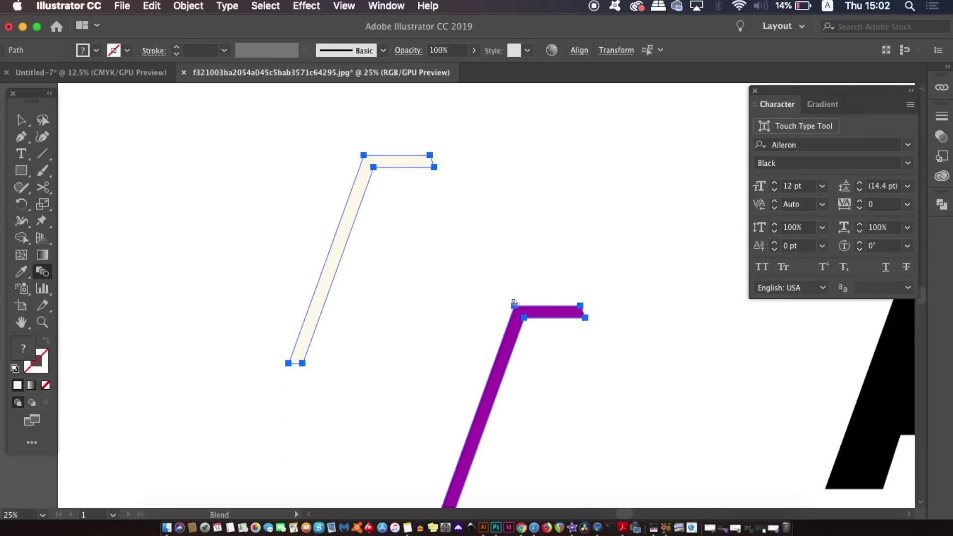
click(514, 305)
click(364, 156)
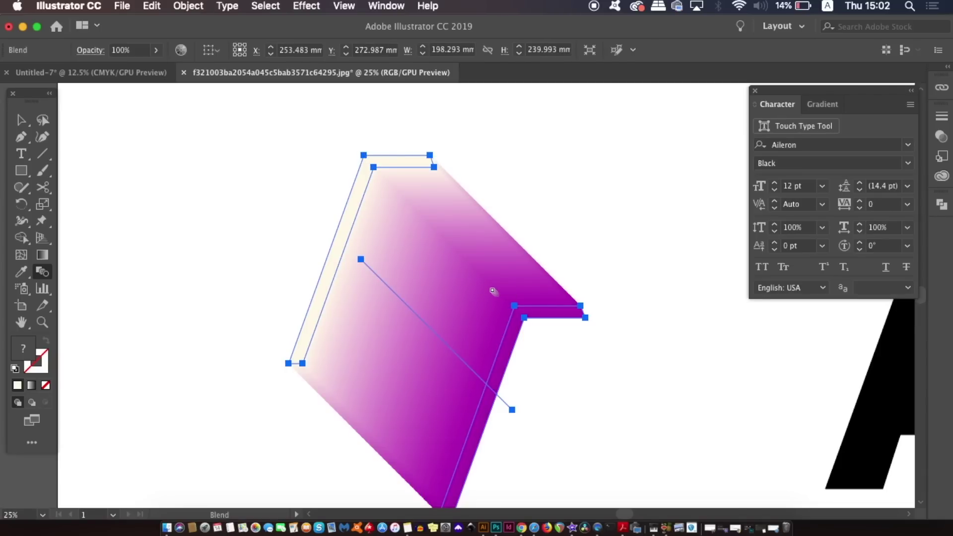
Set the blend spacing to 14 Specified Steps and apply it.
key(Return)
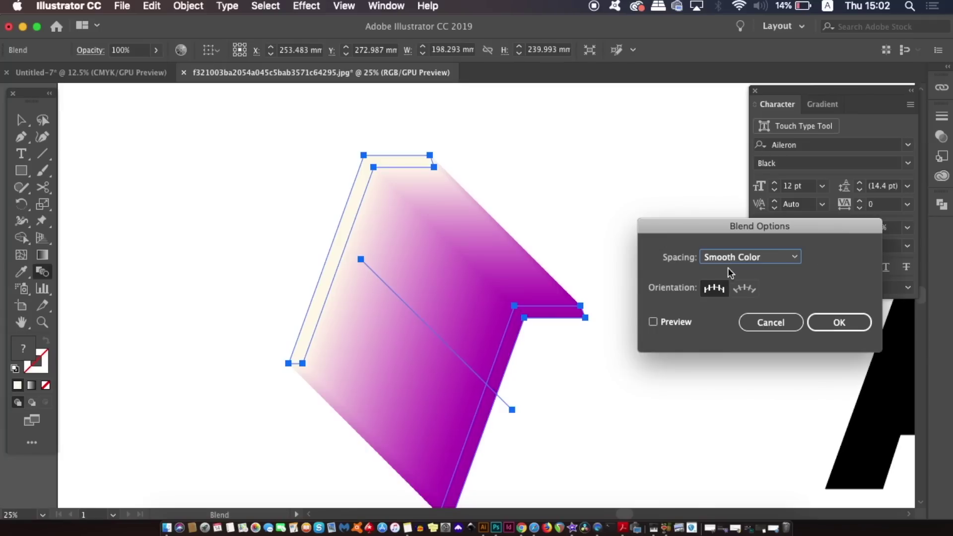
click(790, 257)
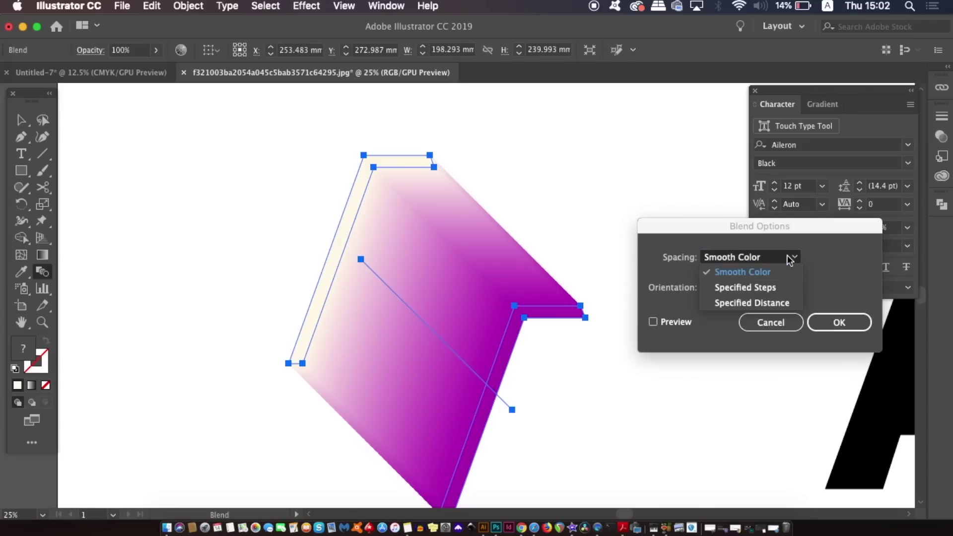
click(783, 286)
text(12)
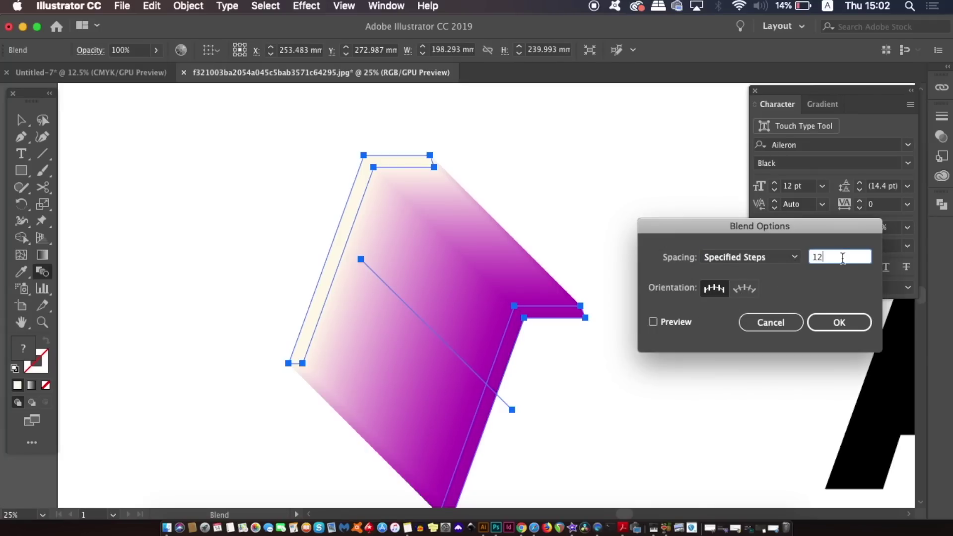
click(653, 322)
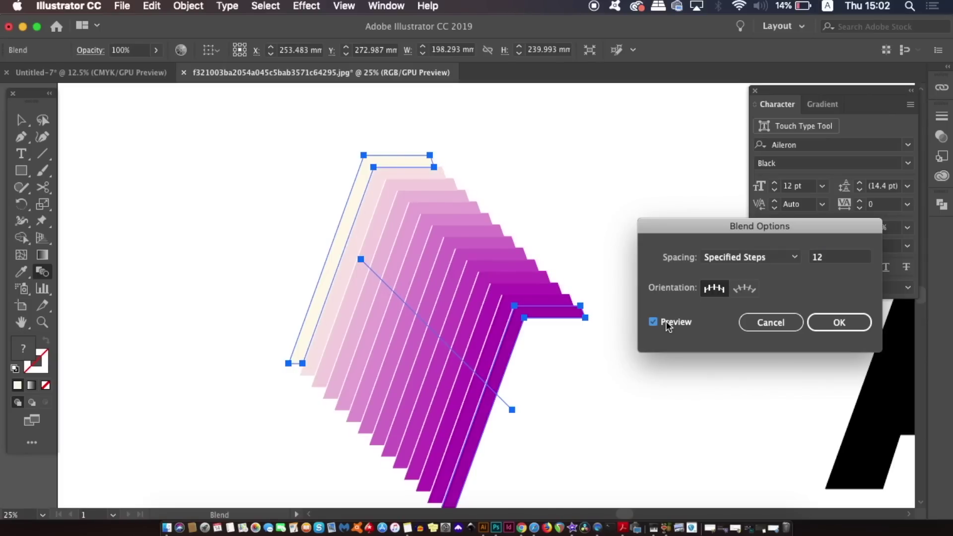
double_click(821, 257)
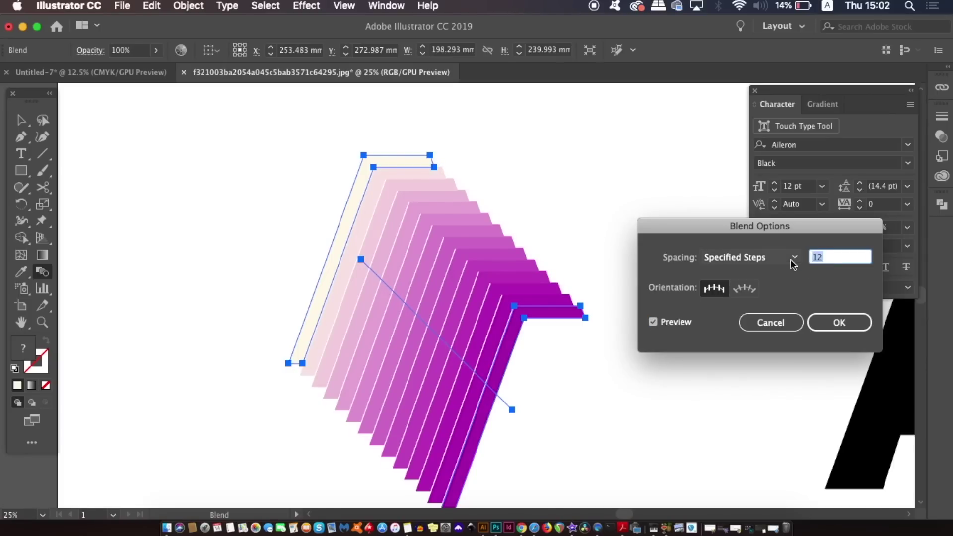
text(10)
click(684, 322)
key(Tab)
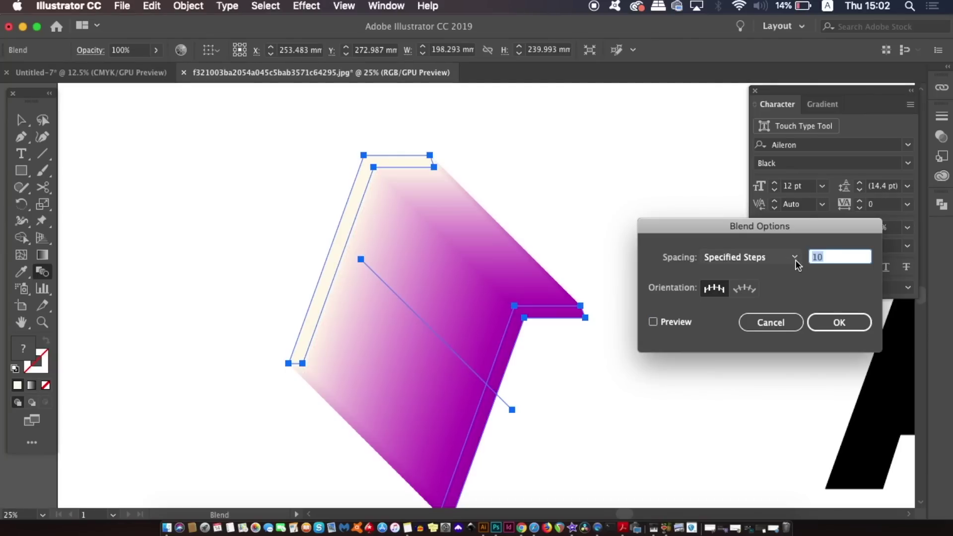
text(14)
click(690, 322)
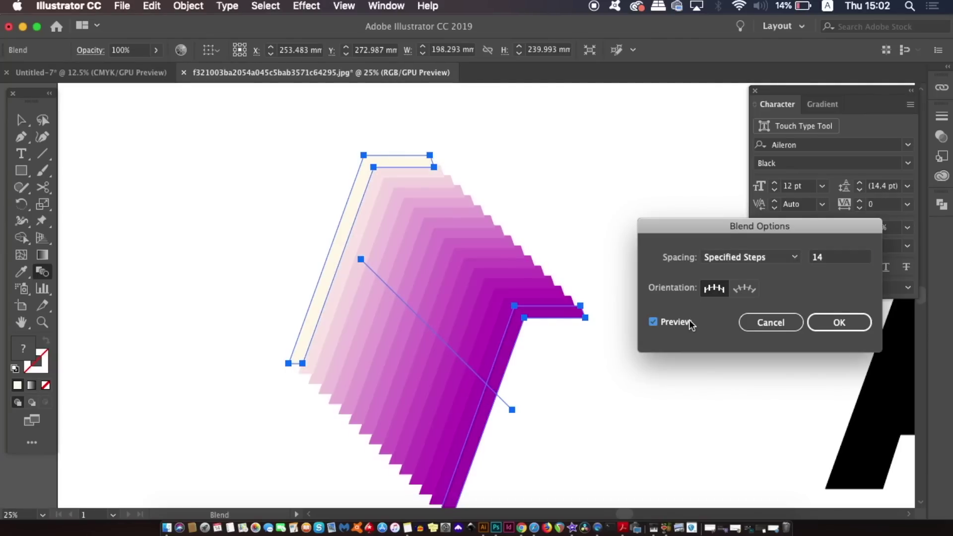
click(835, 324)
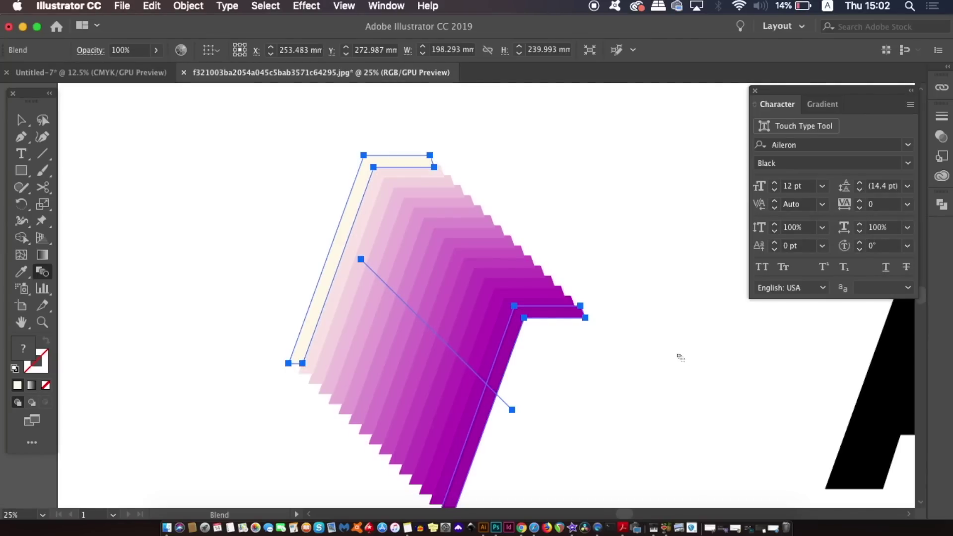
key(v)
click(656, 355)
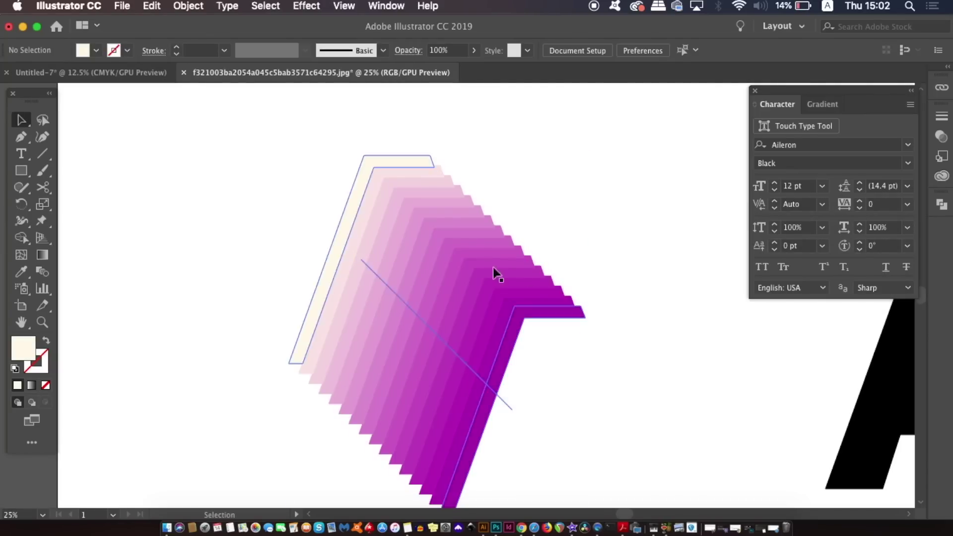
Expand the cream-to-purple blend into separate paths with Object > Expand.
click(567, 315)
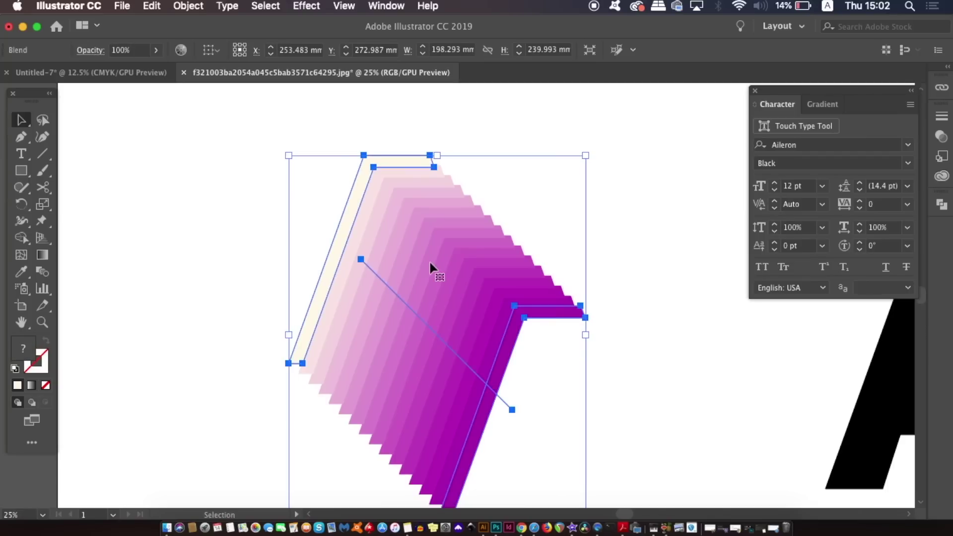
click(188, 6)
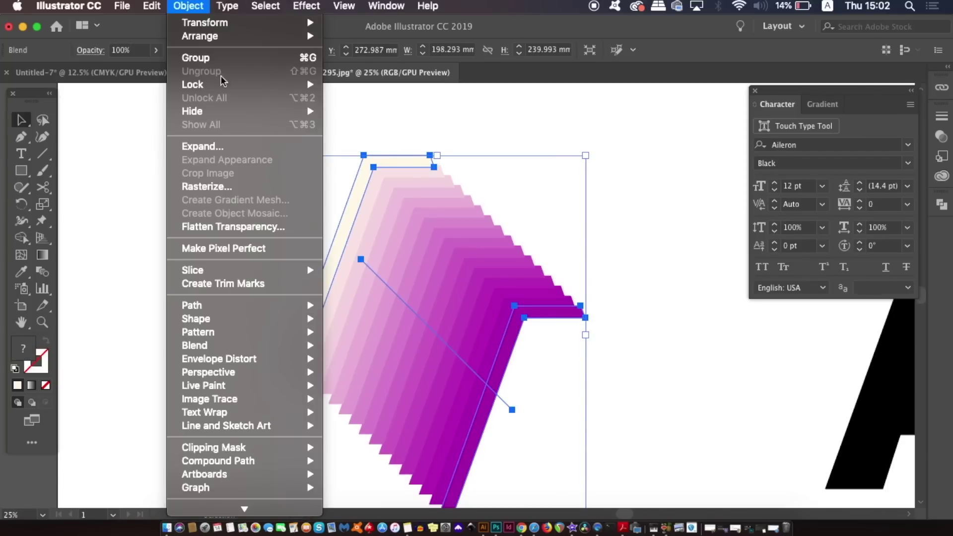
click(243, 147)
click(633, 341)
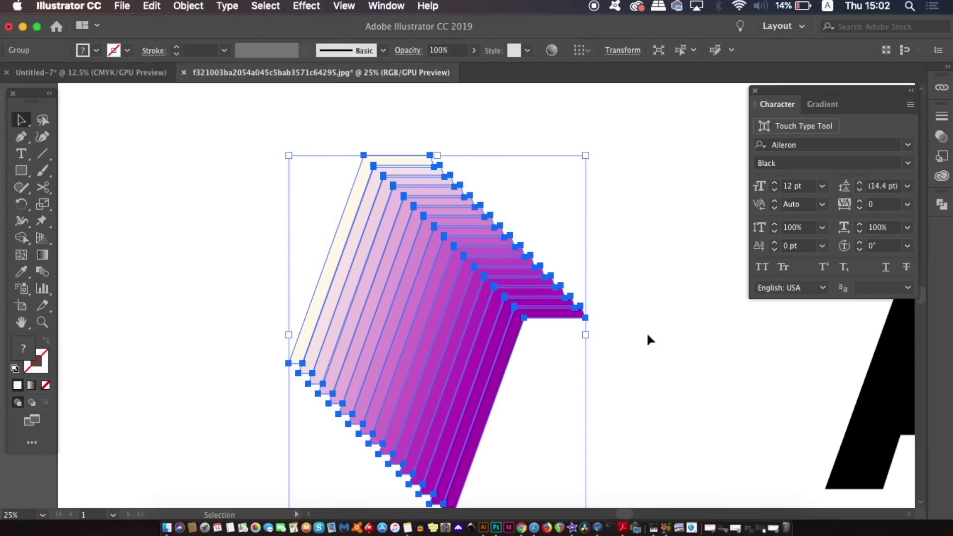
click(688, 373)
Ungroup the expanded strips into individual shapes.
click(457, 272)
click(188, 5)
click(198, 72)
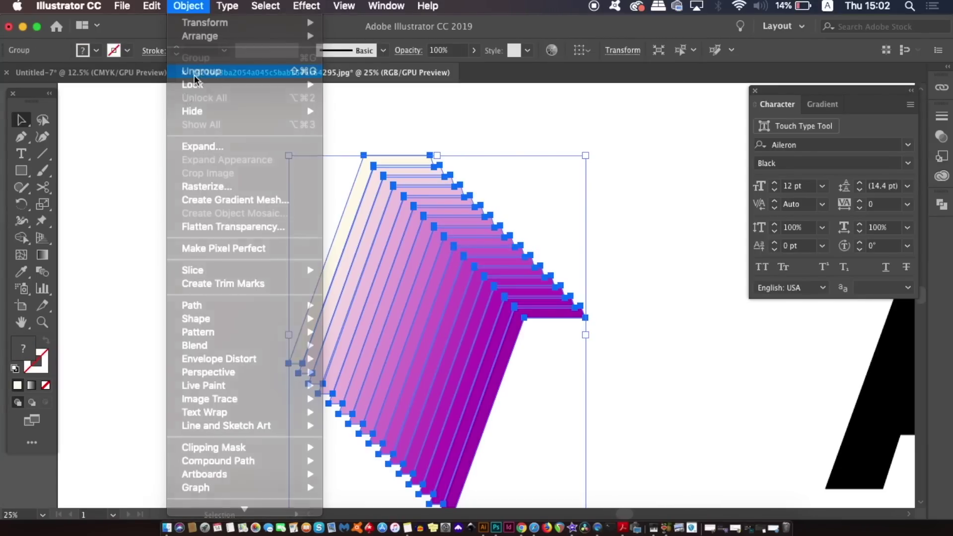
click(170, 128)
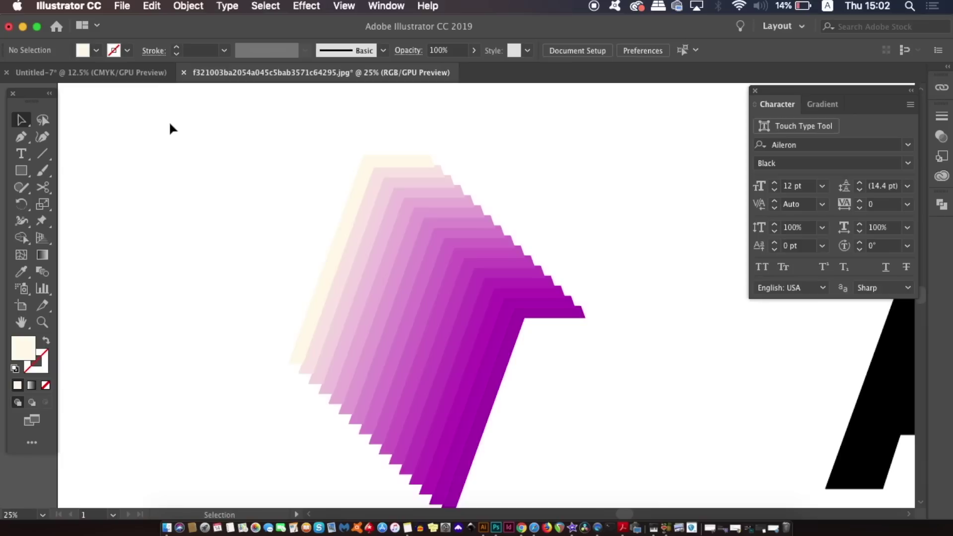
Give the front cream strip a Drop Shadow: 20% opacity, 0.8/0.7 mm offsets, 1.5 mm blur.
click(361, 170)
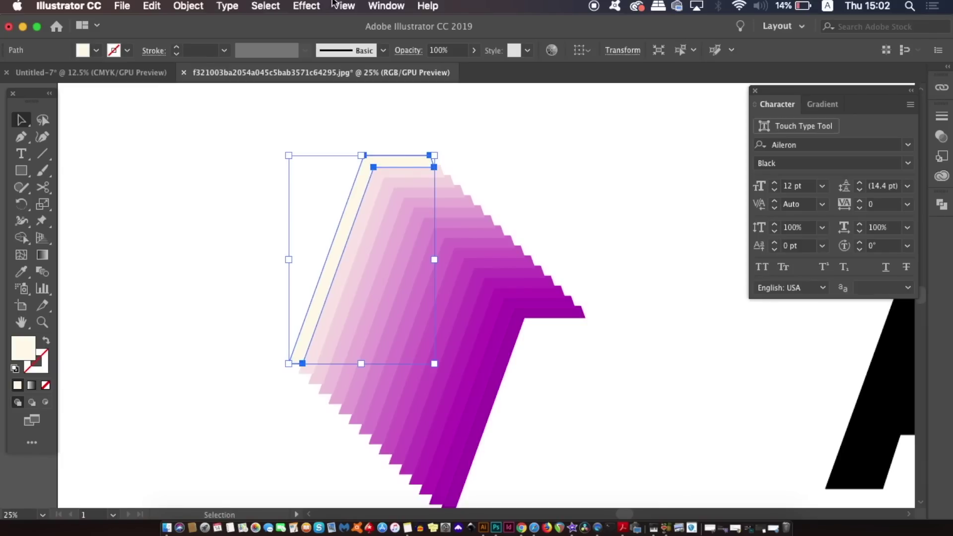
click(320, 5)
mouse_move(361, 188)
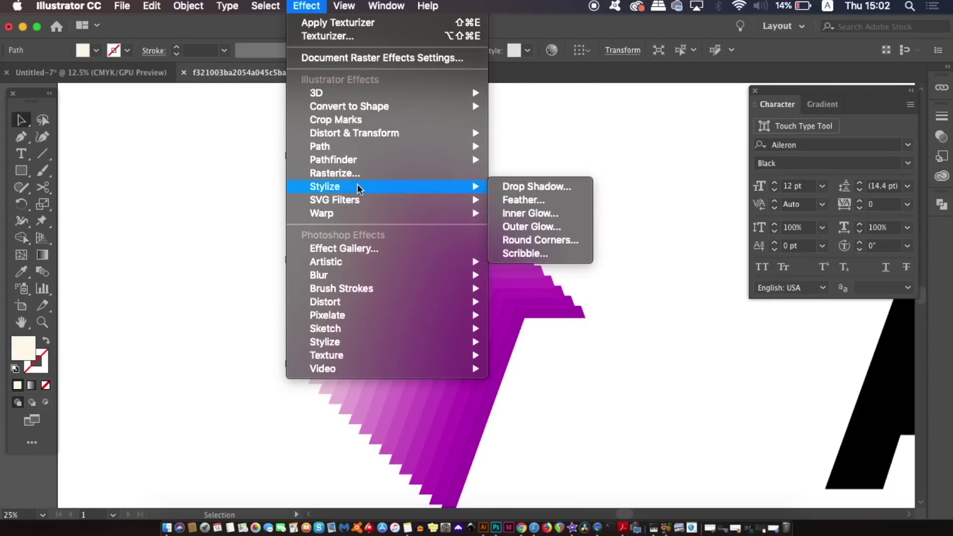
click(568, 189)
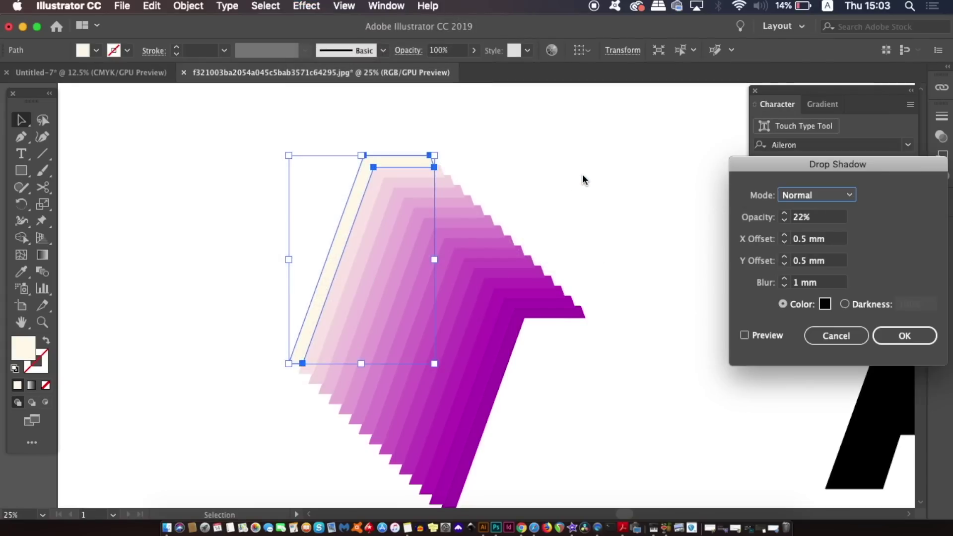
click(763, 337)
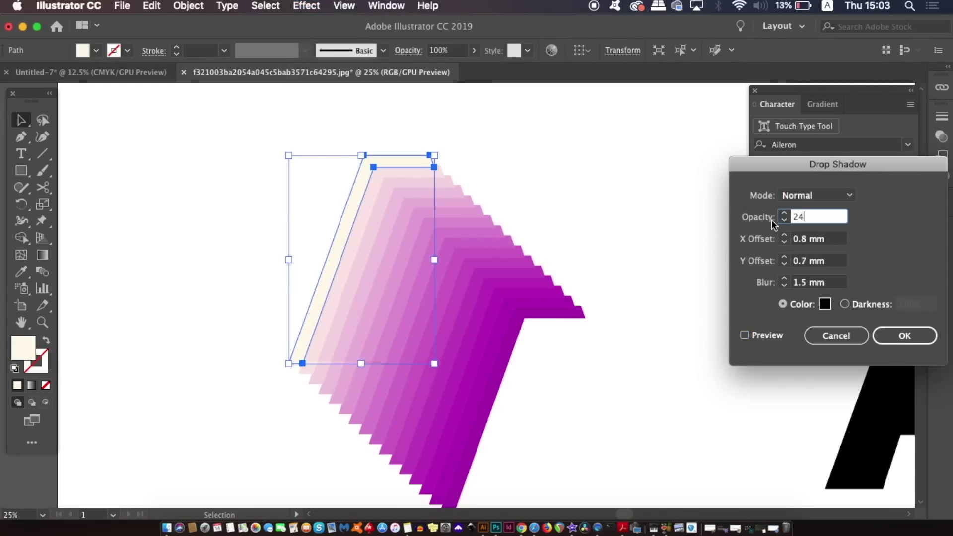
key(Tab)
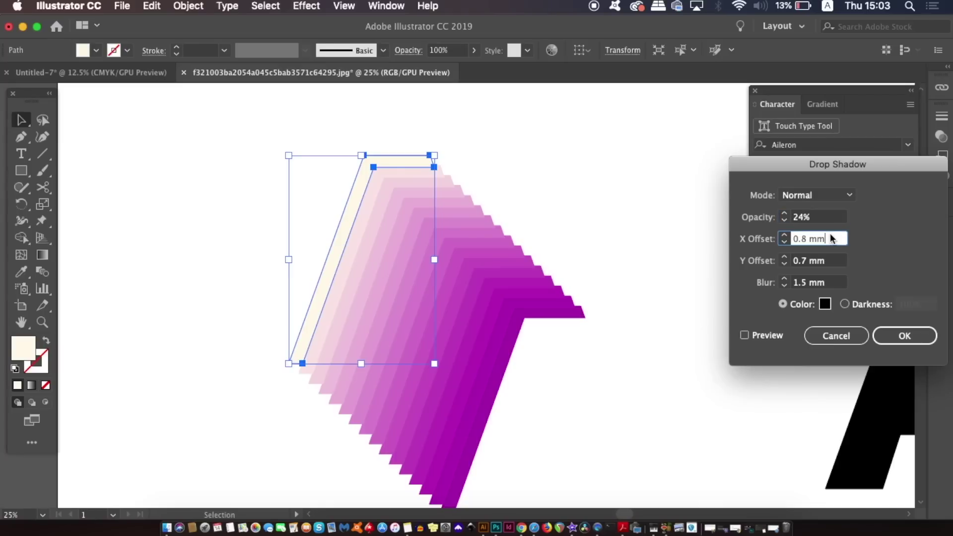
click(777, 336)
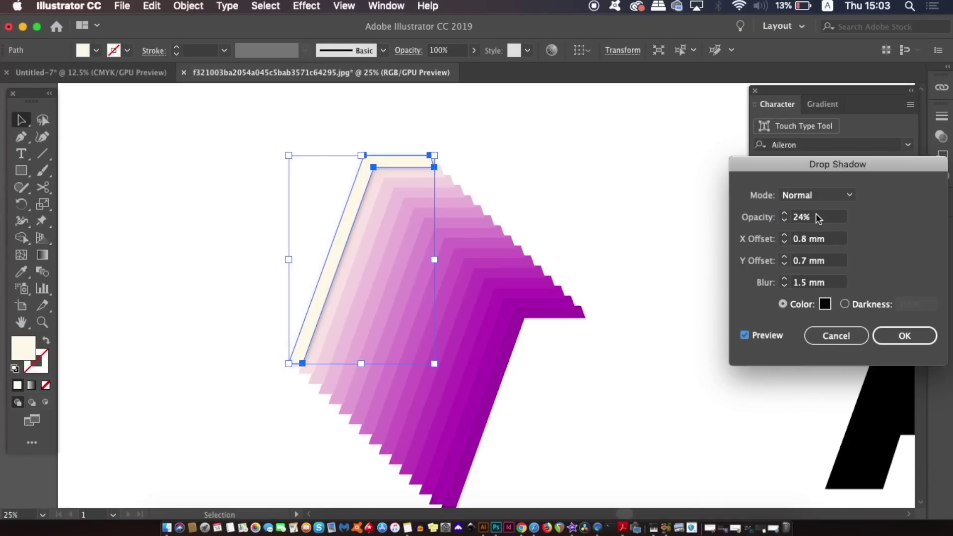
click(783, 217)
text(20)
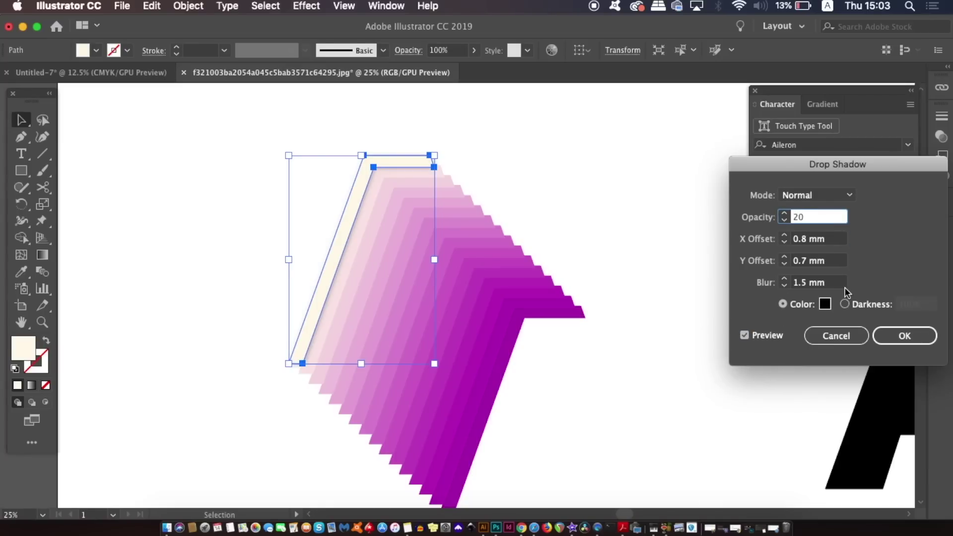
click(834, 283)
click(890, 337)
Give all the stacked strips the same soft drop shadow, 20% opacity and 1.5 mm blur.
click(619, 235)
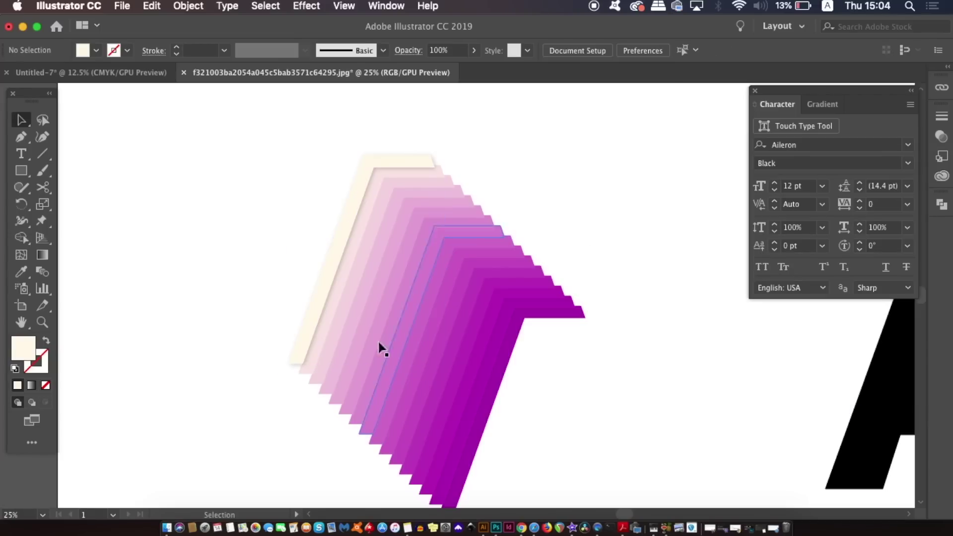
drag(269, 372, 511, 442)
click(273, 6)
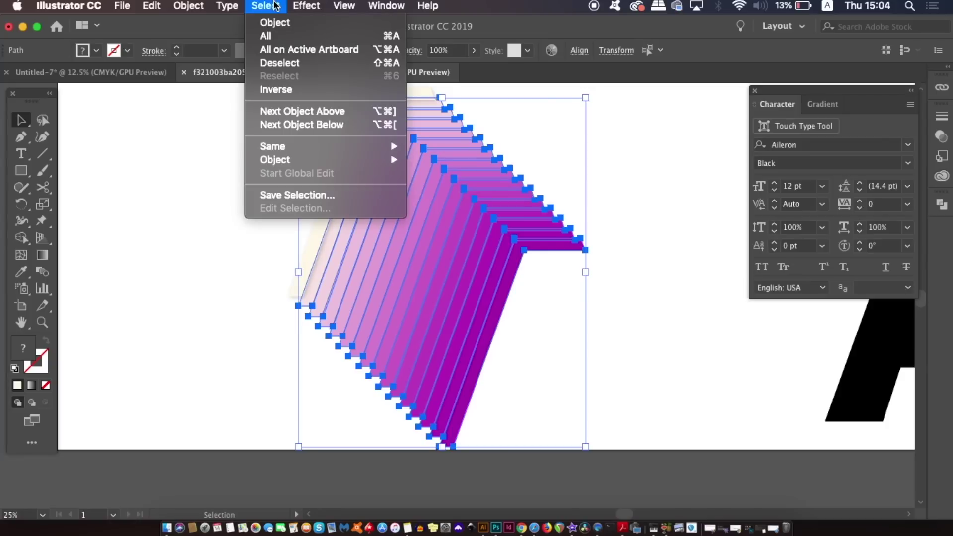
mouse_move(306, 6)
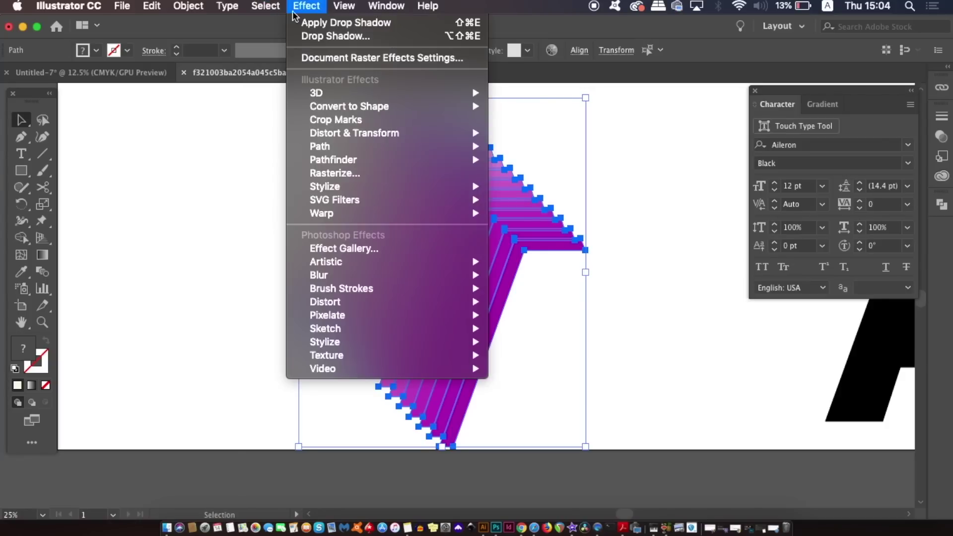
mouse_move(349, 198)
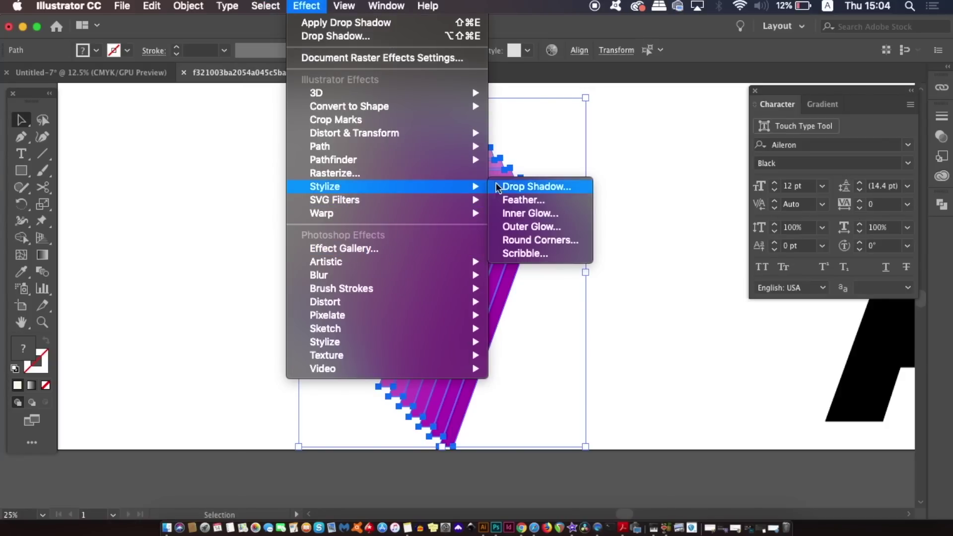
click(510, 187)
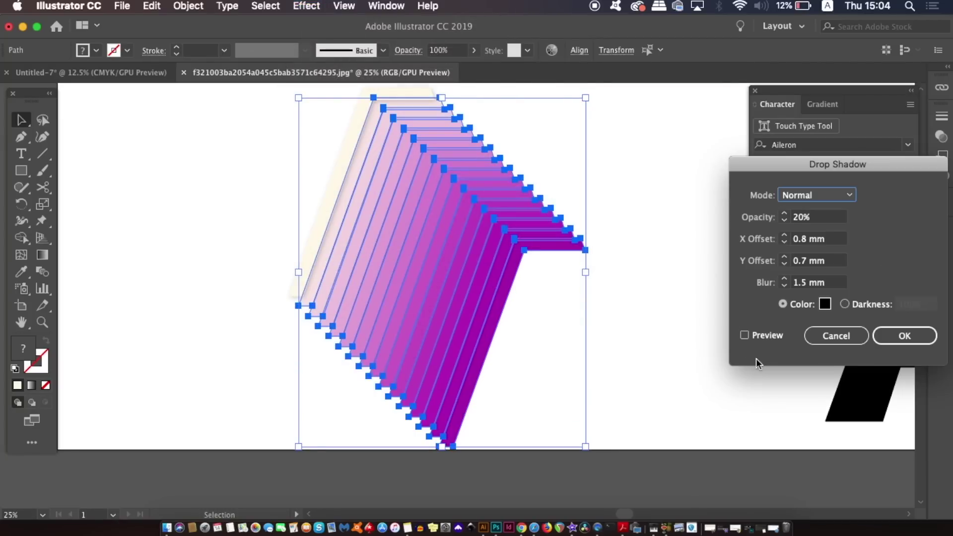
click(769, 335)
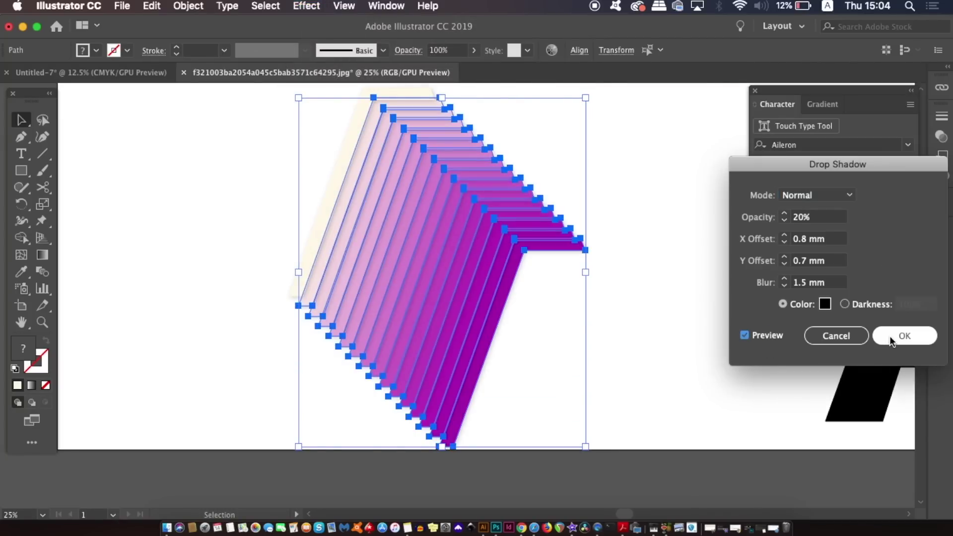
click(892, 338)
Move the black A onto the strips, shrink it to fit their top edge, and nudge it right.
click(624, 273)
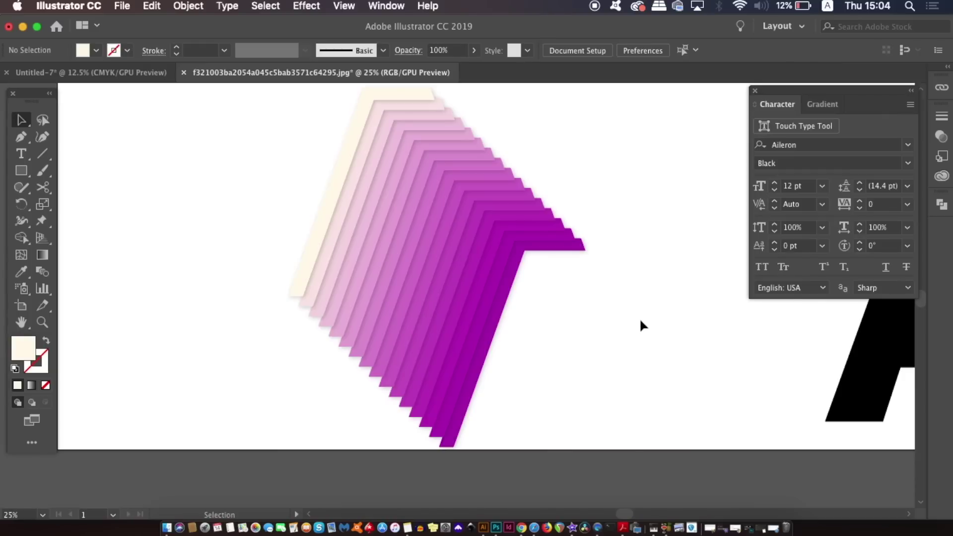
key(super+minus)
drag(742, 365, 432, 325)
key(super+plus)
key(v)
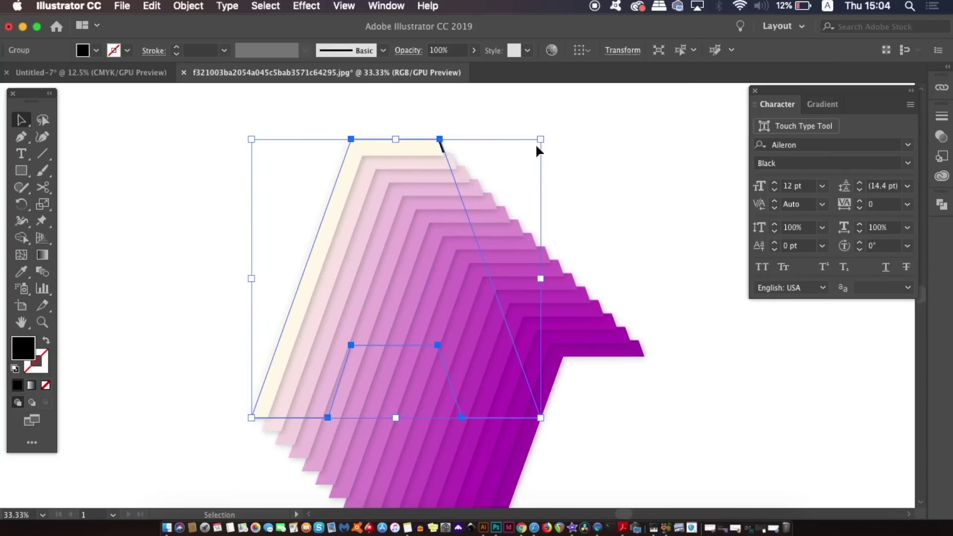
drag(542, 138, 534, 146)
key(Right)
key(Right)
key(Right)
key(Right)
key(Right)
key(Right)
key(Right)
key(Right)
key(Right)
key(Right)
key(Right)
key(Right)
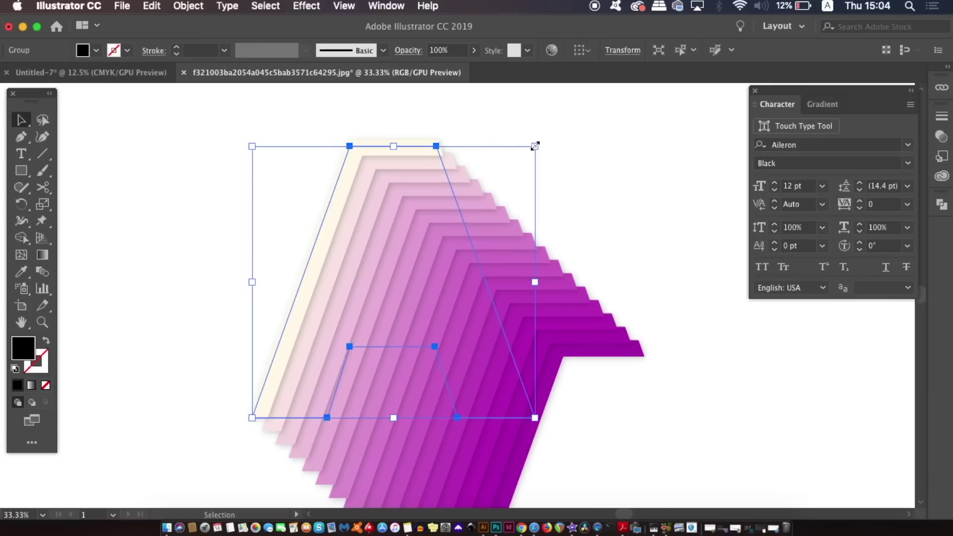
key(Right)
key(Right)
key(Right)
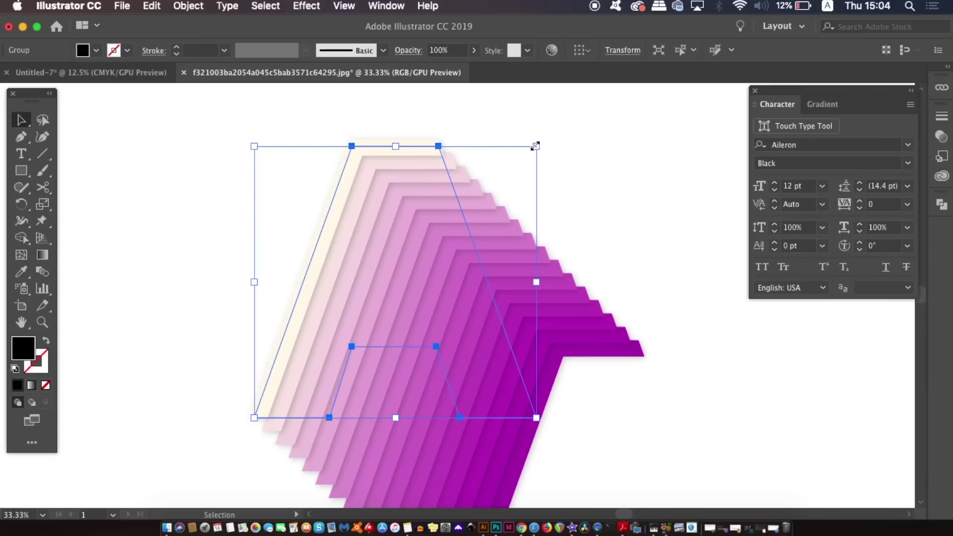
Bring the black A in front of the strips with Arrange > Bring to Front.
click(188, 6)
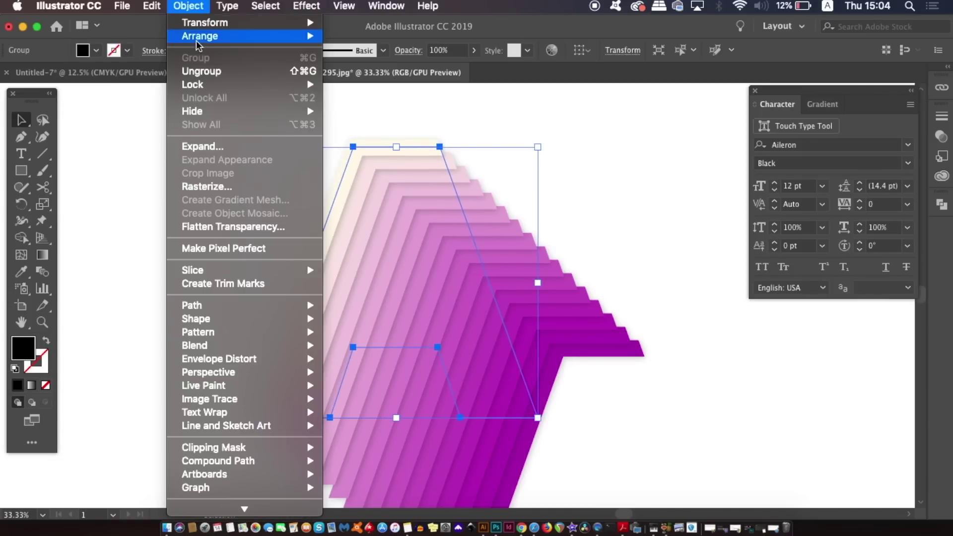
mouse_move(209, 36)
click(377, 36)
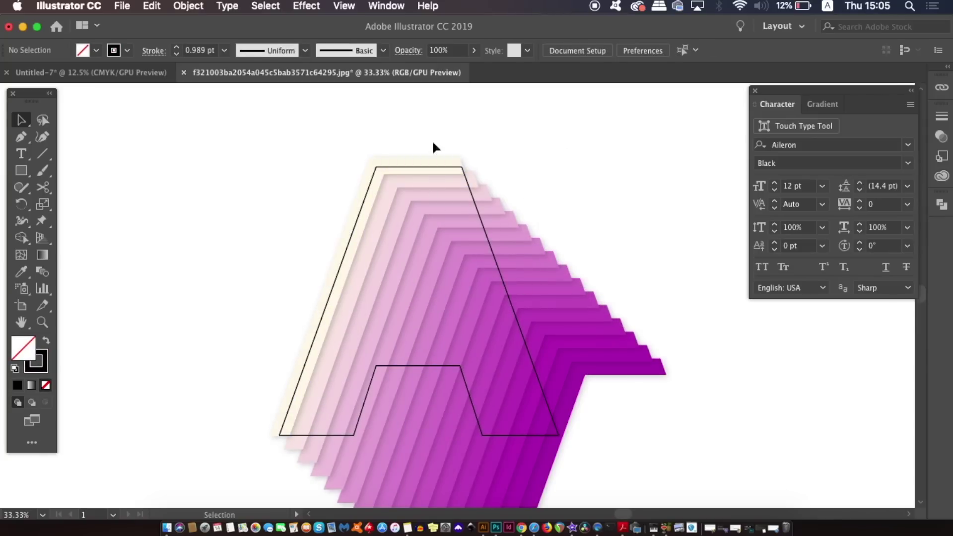
Select all the artwork and make a clipping mask so the letter A trims the strips.
drag(628, 426, 492, 319)
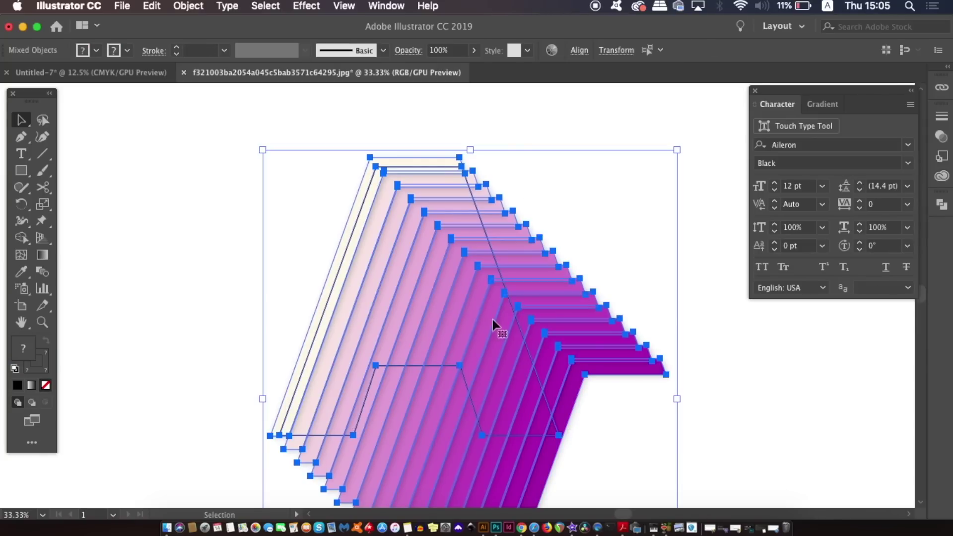
right_click(470, 288)
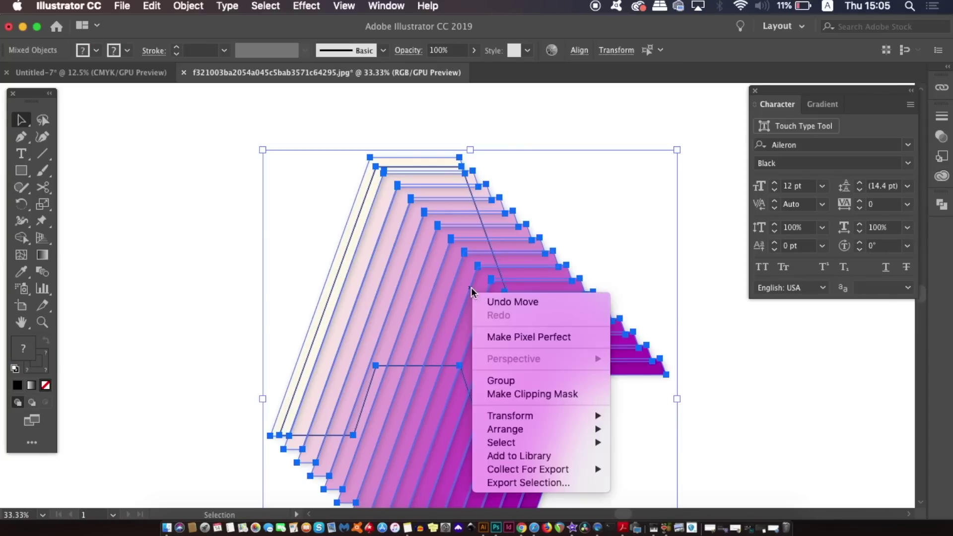
click(559, 395)
click(611, 251)
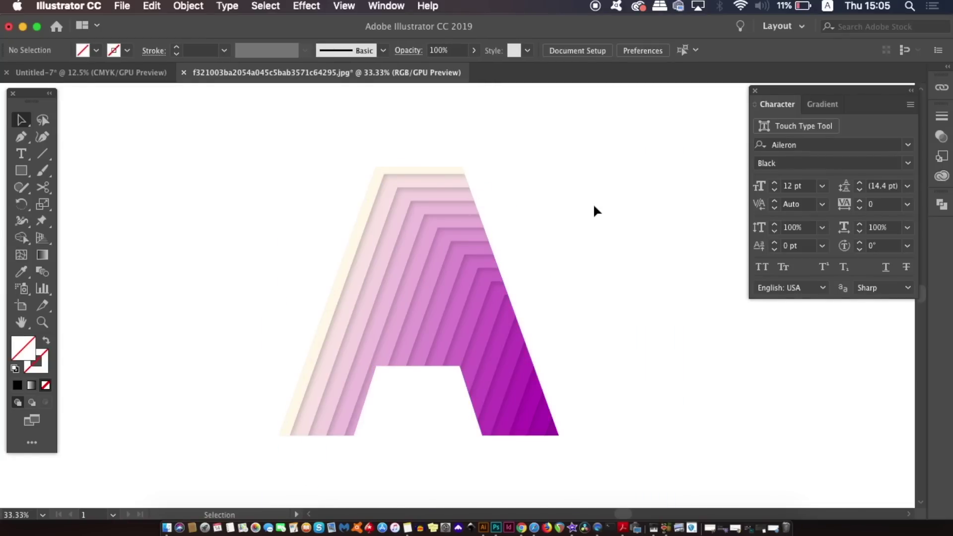
key(super+minus)
key(super+equal)
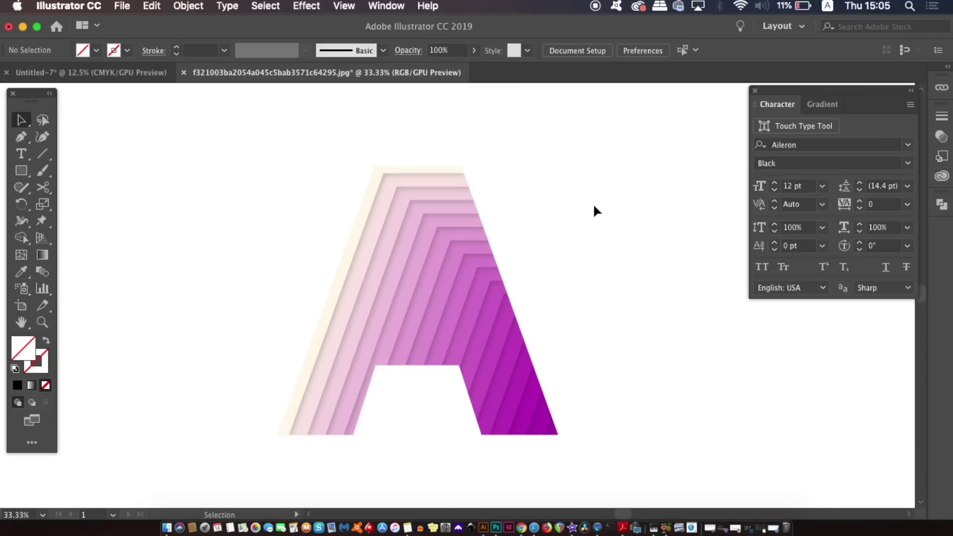
Open the Texturizer effect for the clipped A group, with the preview zoomed to 50%.
click(448, 260)
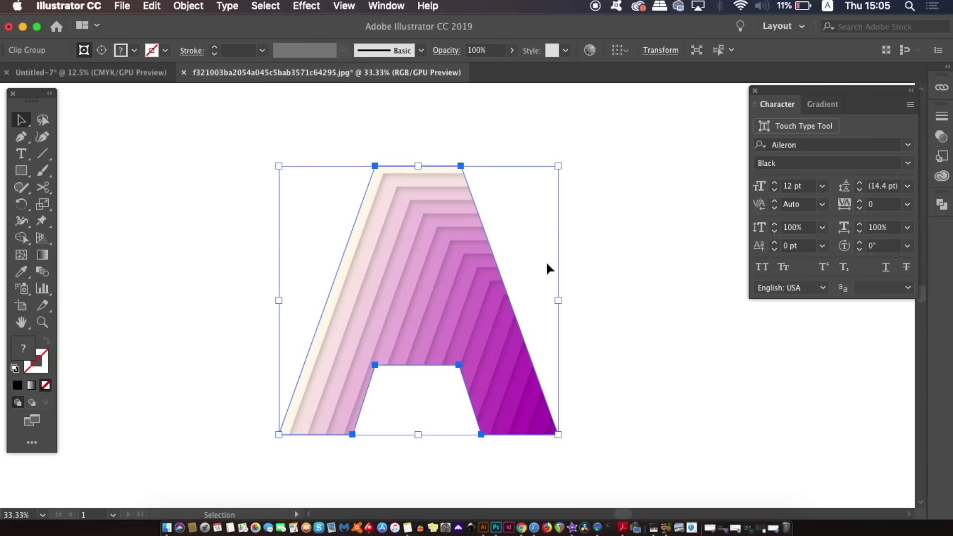
click(311, 5)
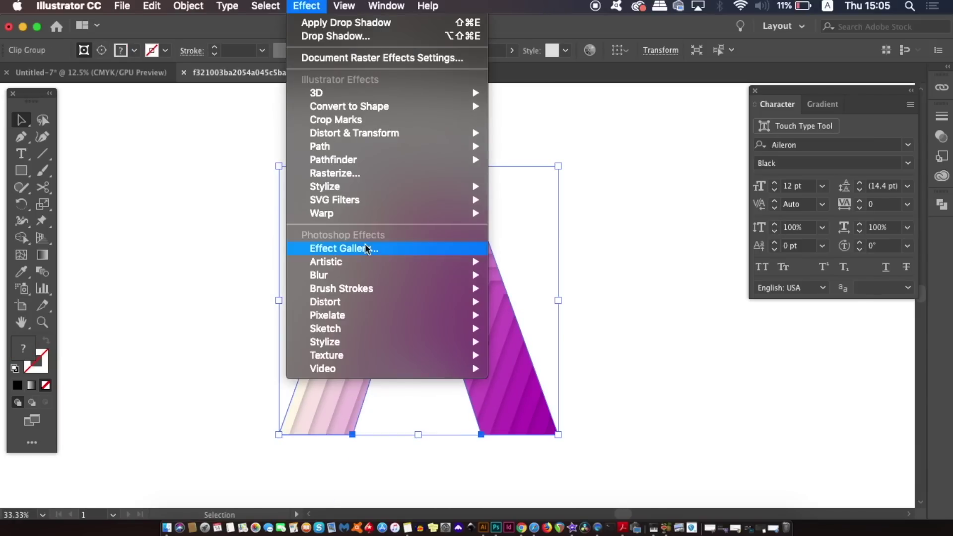
mouse_move(377, 357)
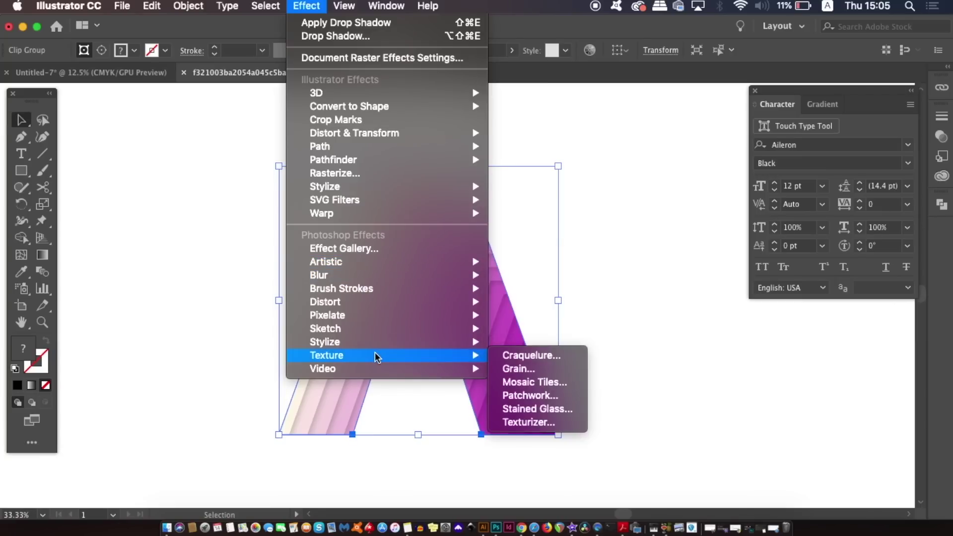
click(550, 420)
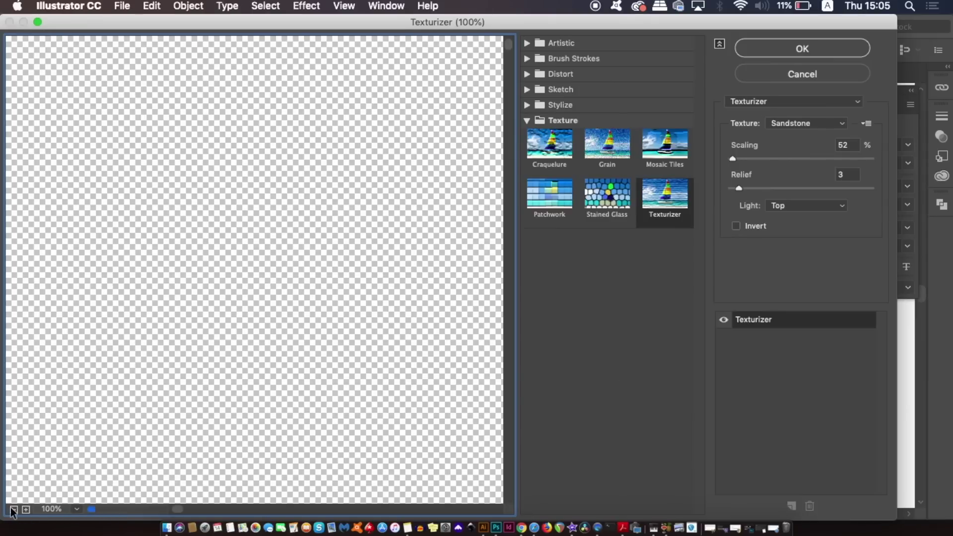
click(14, 509)
drag(366, 354, 72, 57)
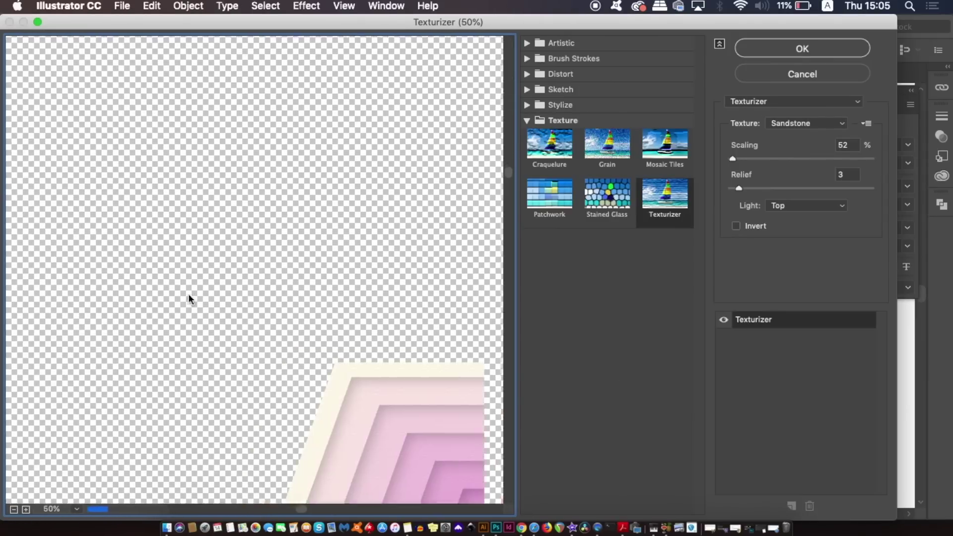
drag(189, 297, 288, 205)
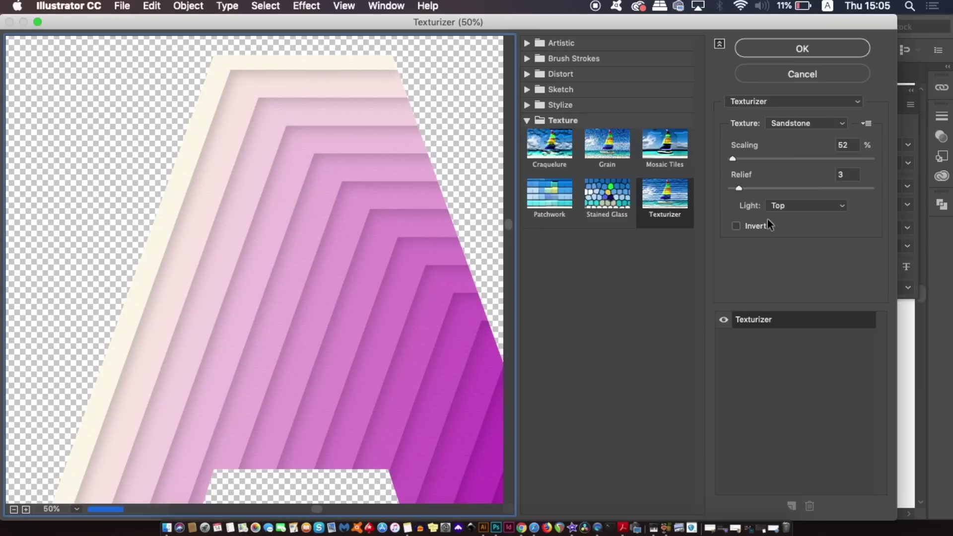
Keep the Sandstone texture, raise Relief from 3 to 4, and apply the effect.
click(818, 126)
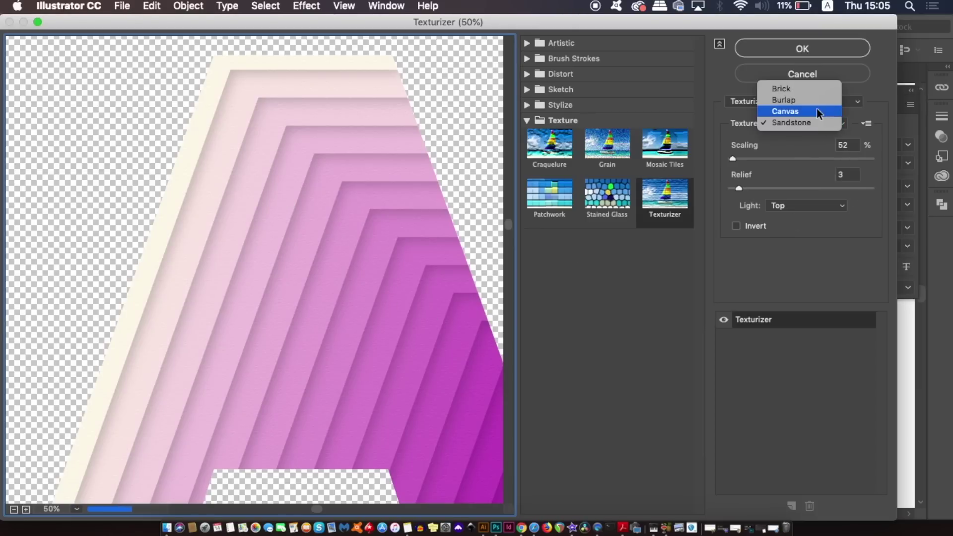
click(820, 111)
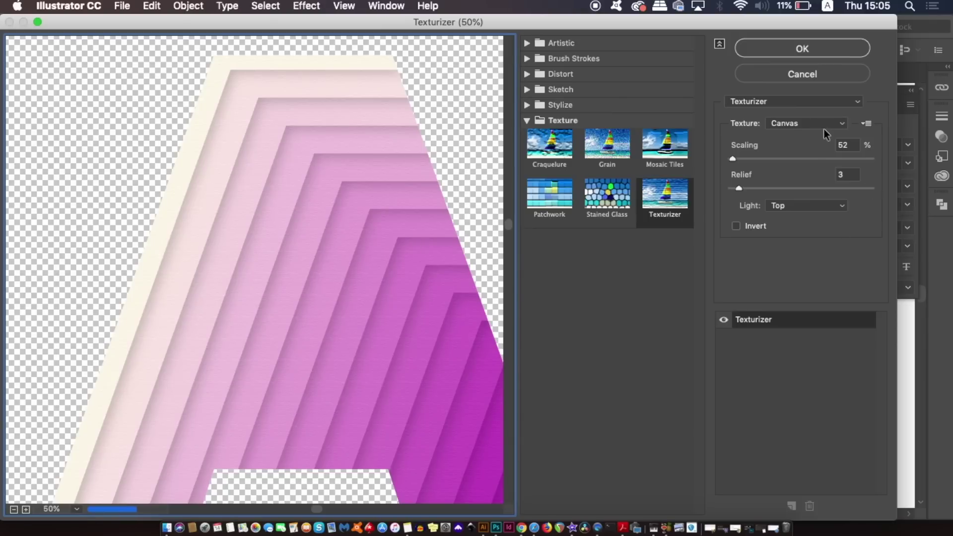
click(823, 127)
click(825, 133)
drag(738, 188, 741, 186)
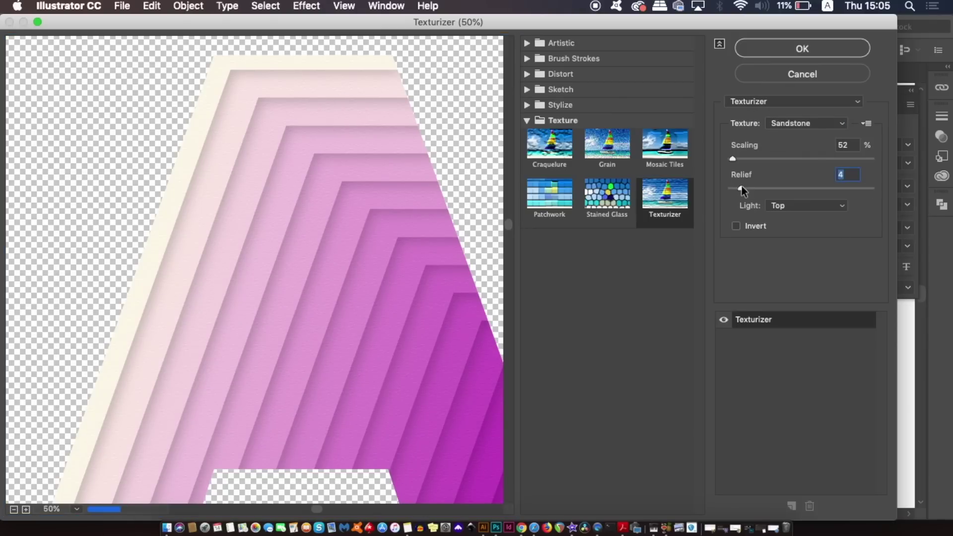
click(784, 53)
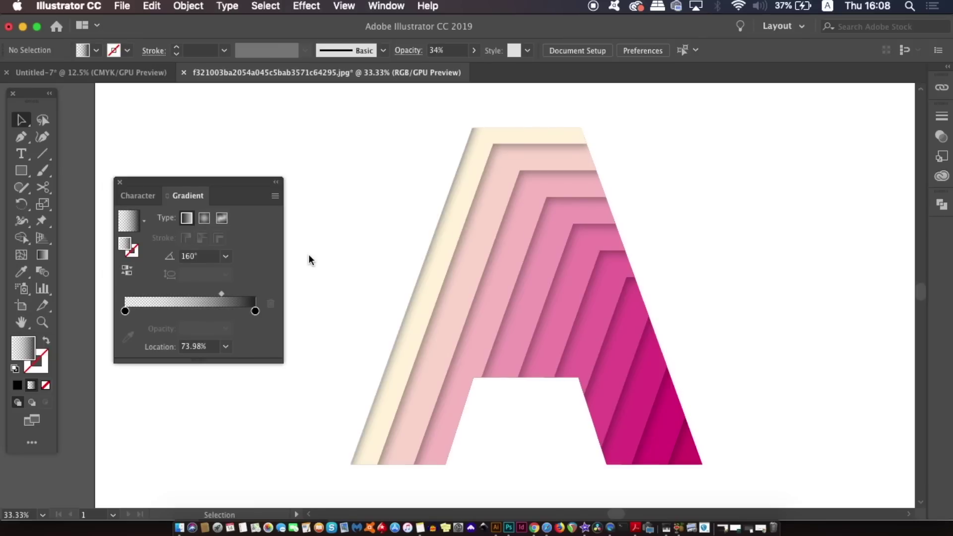
Set the leftmost strip's left gradient stop to 0% opacity, leaving the strip at 34% opacity.
click(449, 220)
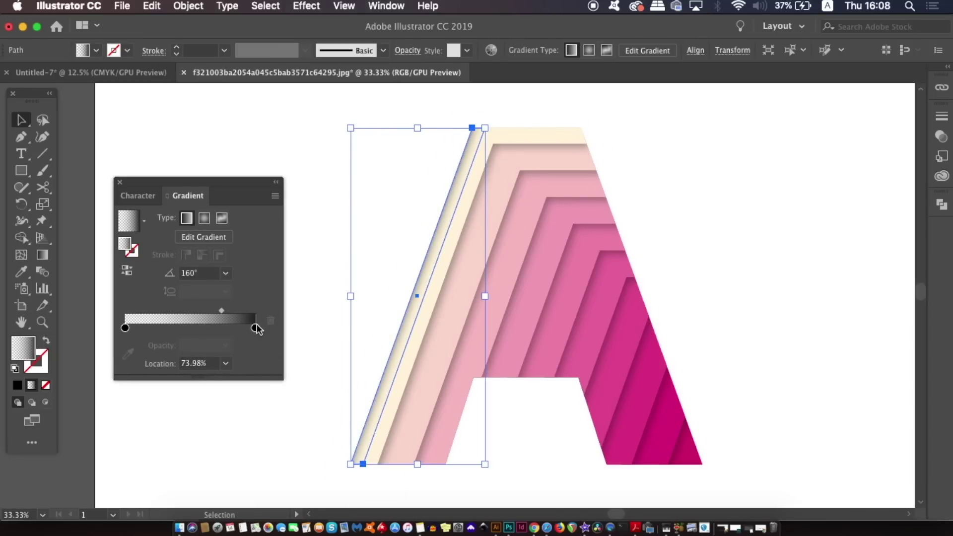
click(126, 329)
click(226, 345)
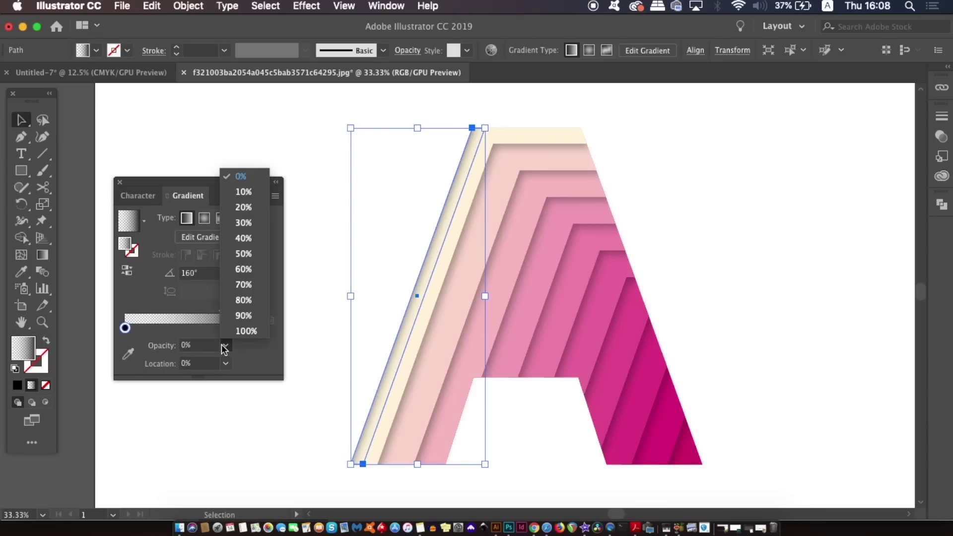
click(248, 330)
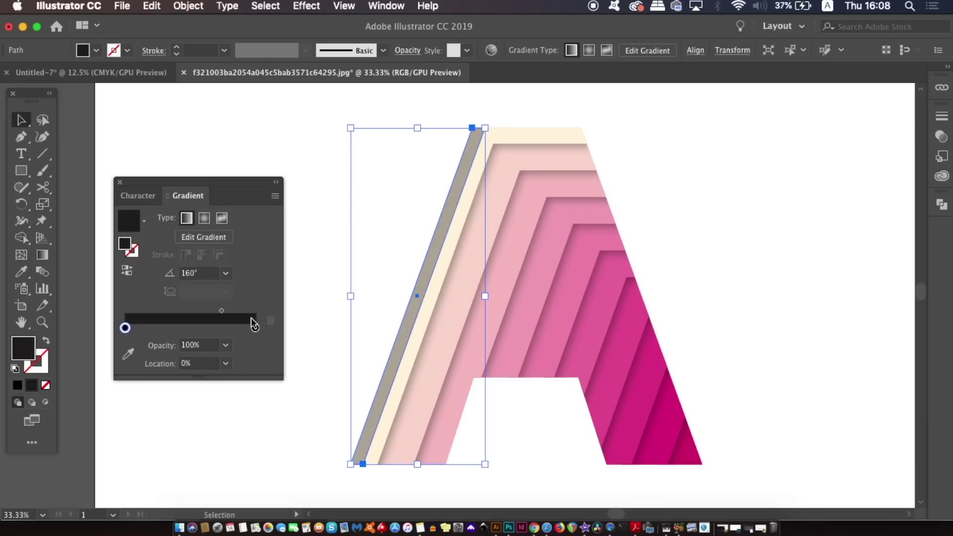
click(226, 345)
click(252, 177)
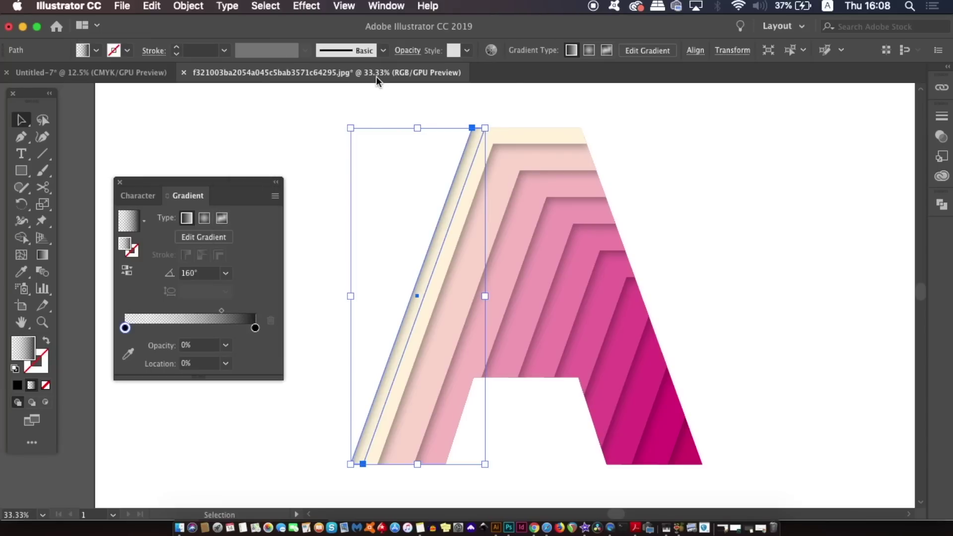
click(415, 52)
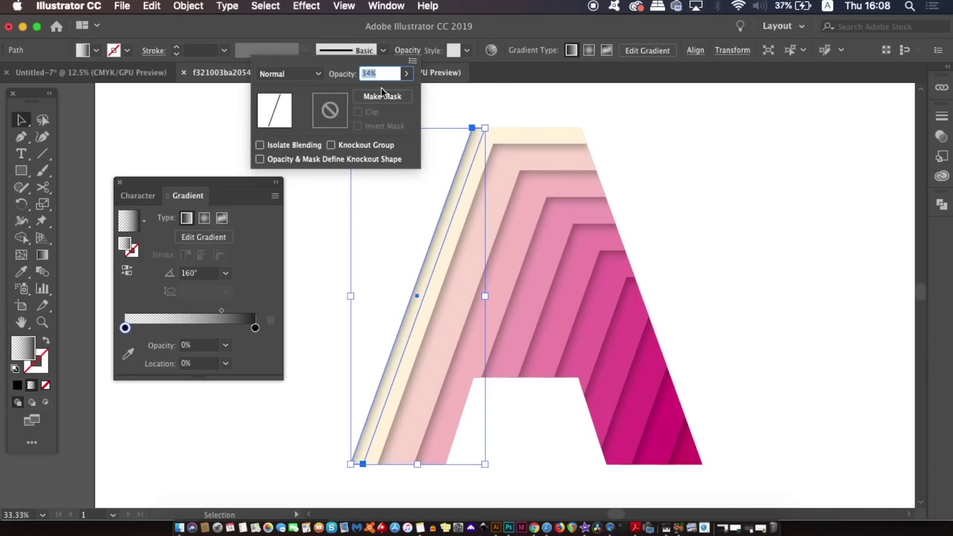
click(460, 100)
click(421, 102)
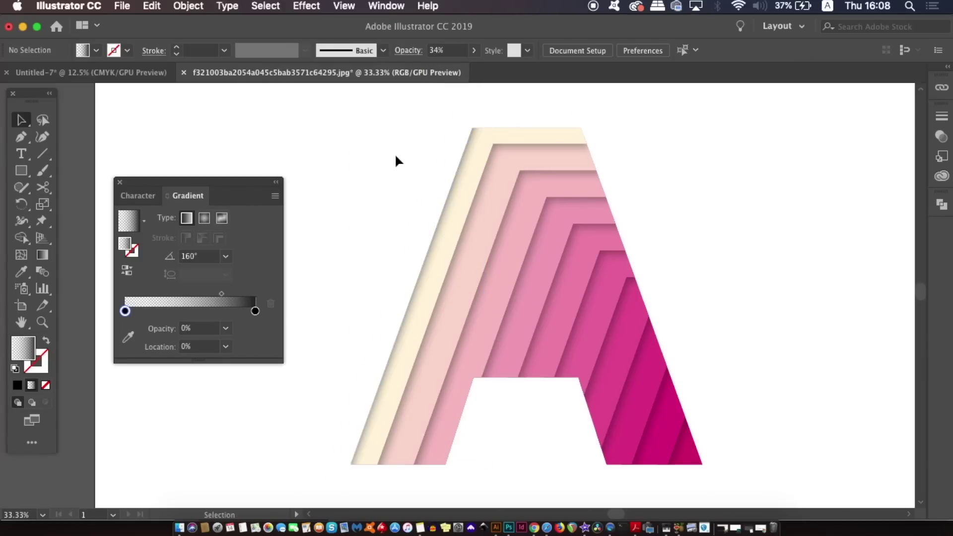
Draw a thin rectangle along the top of the A with a 90° gradient angle.
key(m)
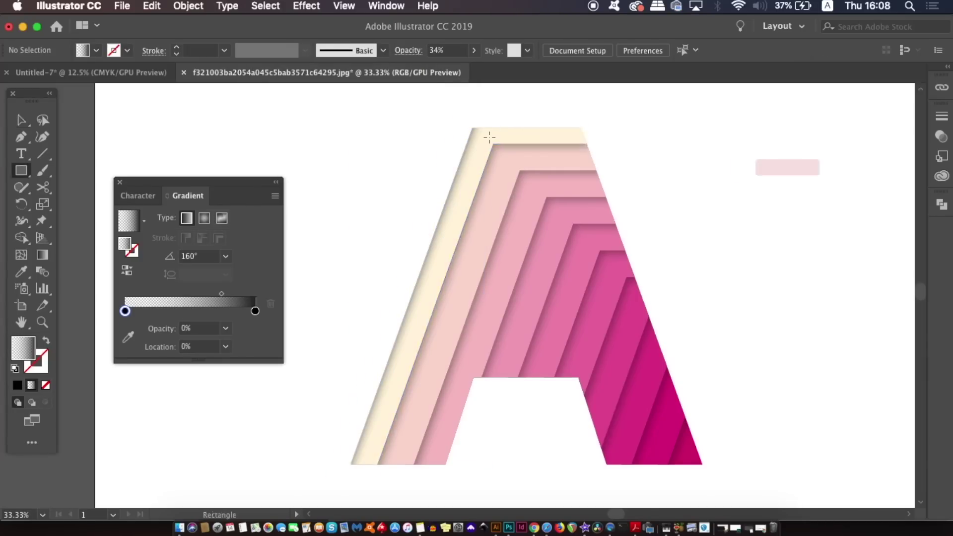
drag(472, 125, 582, 134)
key(Escape)
key(super+equal)
key(super+equal)
scroll(459, 187, up, 5)
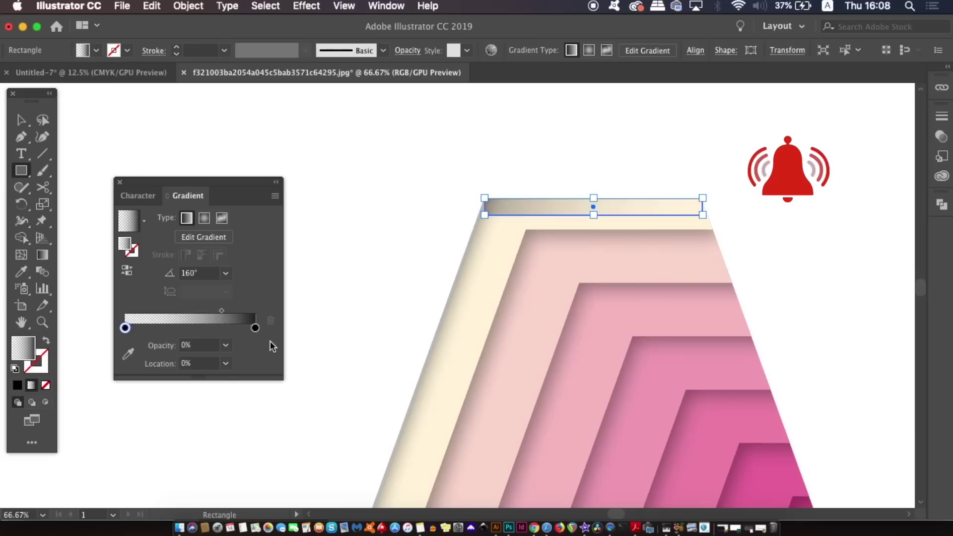
click(225, 273)
click(243, 215)
click(225, 273)
click(240, 84)
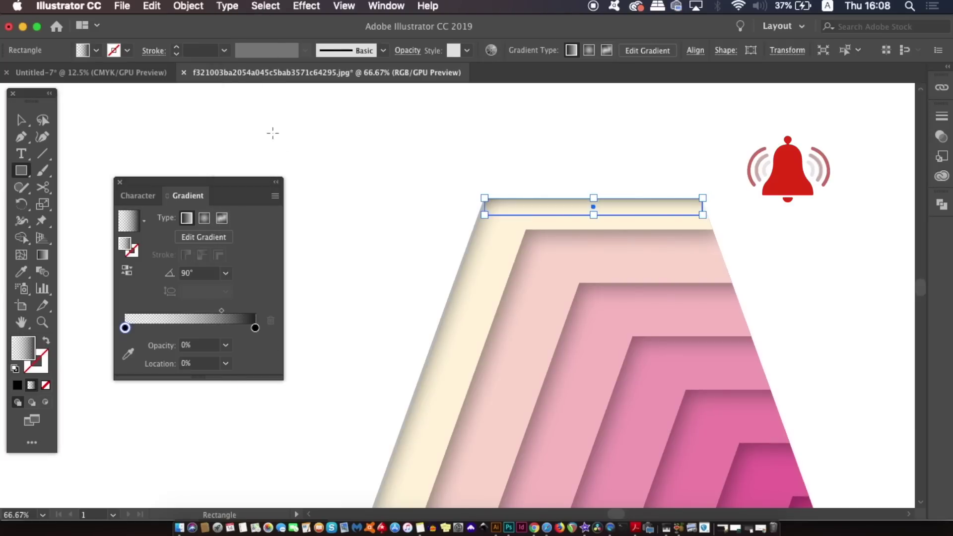
Slant the bar's left end by moving its corner anchor to follow the strip edge.
key(v)
click(361, 143)
click(484, 206)
key(a)
drag(483, 214, 484, 206)
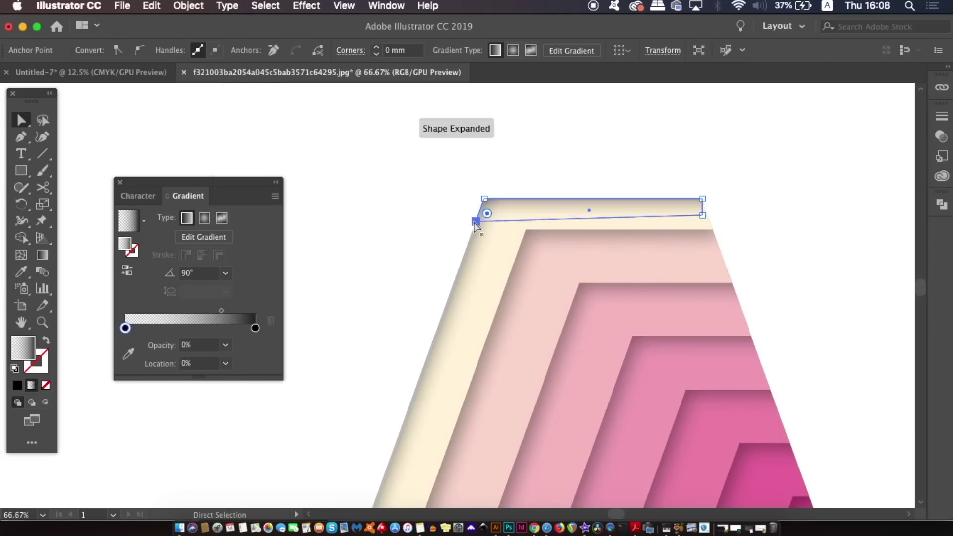